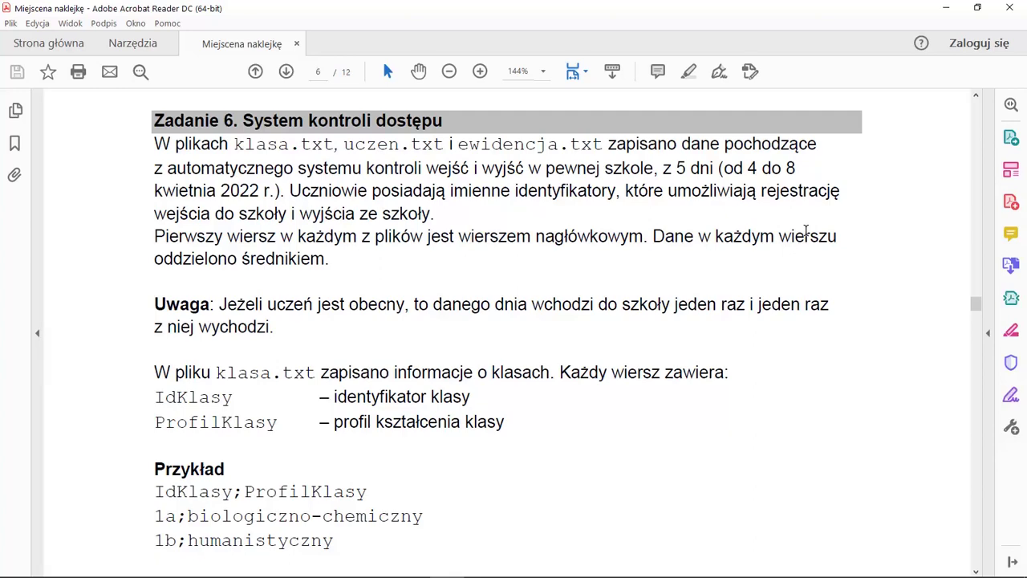
# Read the Zadanie 6 description of klasa.txt, uczen.txt and ewidencja.txt and the questions from 6.1 to 6.4
pyautogui.scroll(-4, 807, 233)
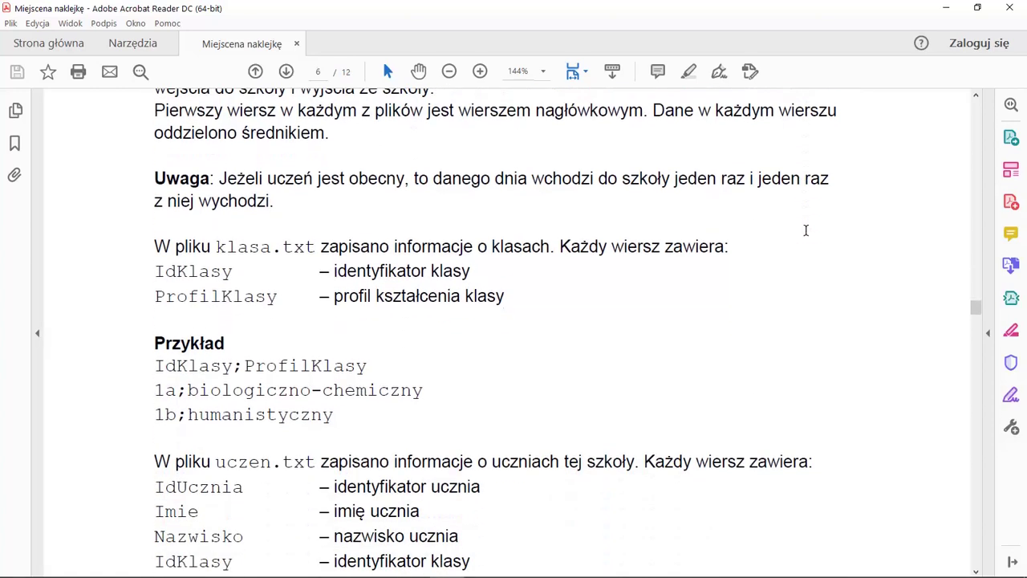
pyautogui.scroll(-6, 806, 236)
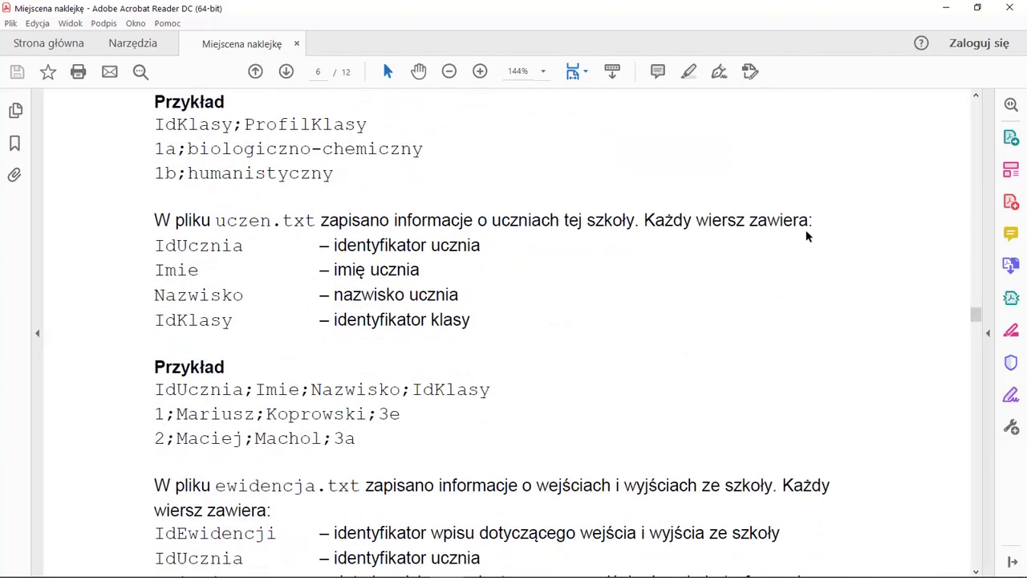
pyautogui.scroll(-10, 806, 236)
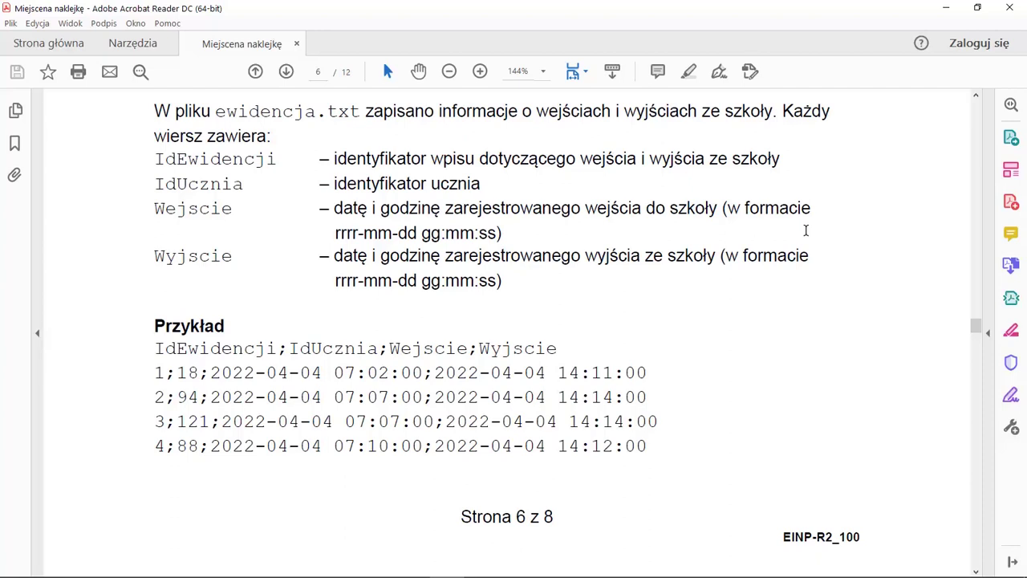
pyautogui.scroll(-5, 806, 231)
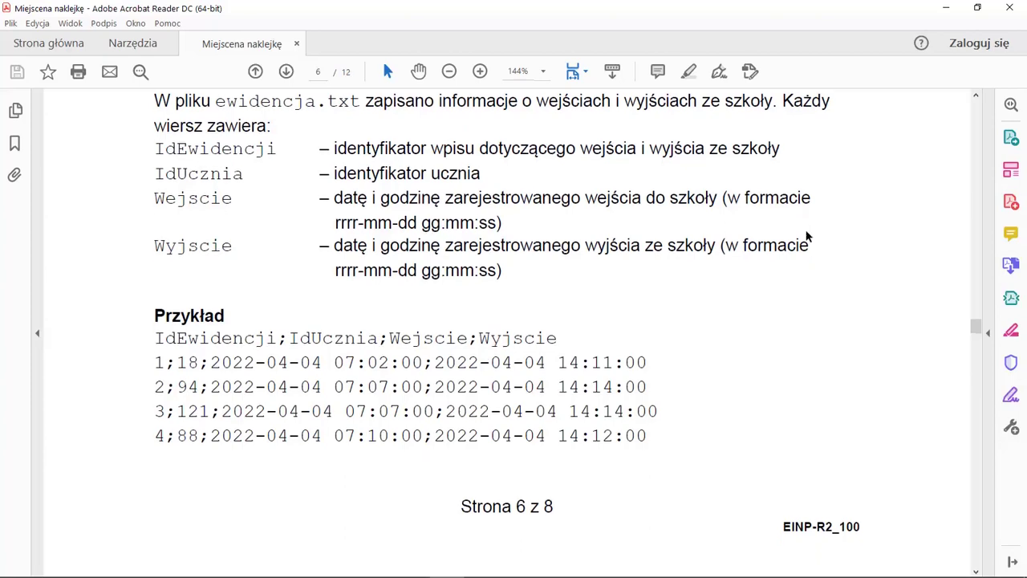
pyautogui.scroll(-1, 806, 236)
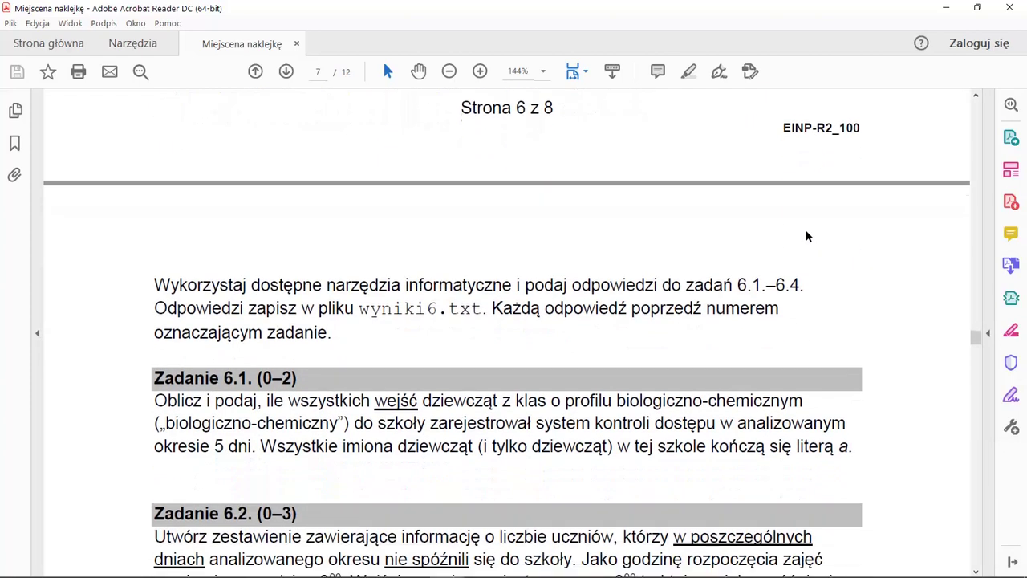
pyautogui.scroll(-1, 806, 230)
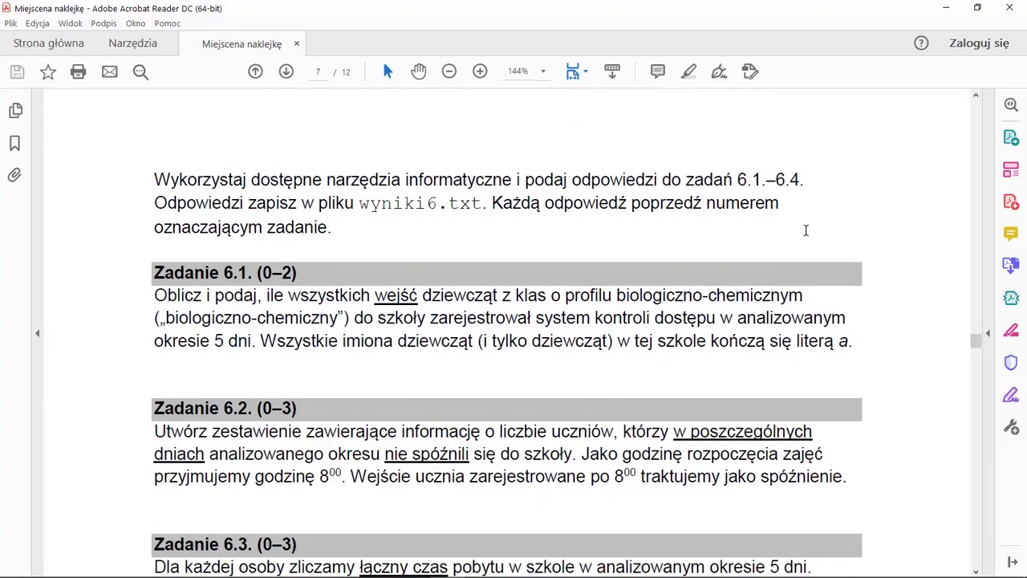
pyautogui.scroll(-1, 806, 233)
pyautogui.scroll(-2, 806, 233)
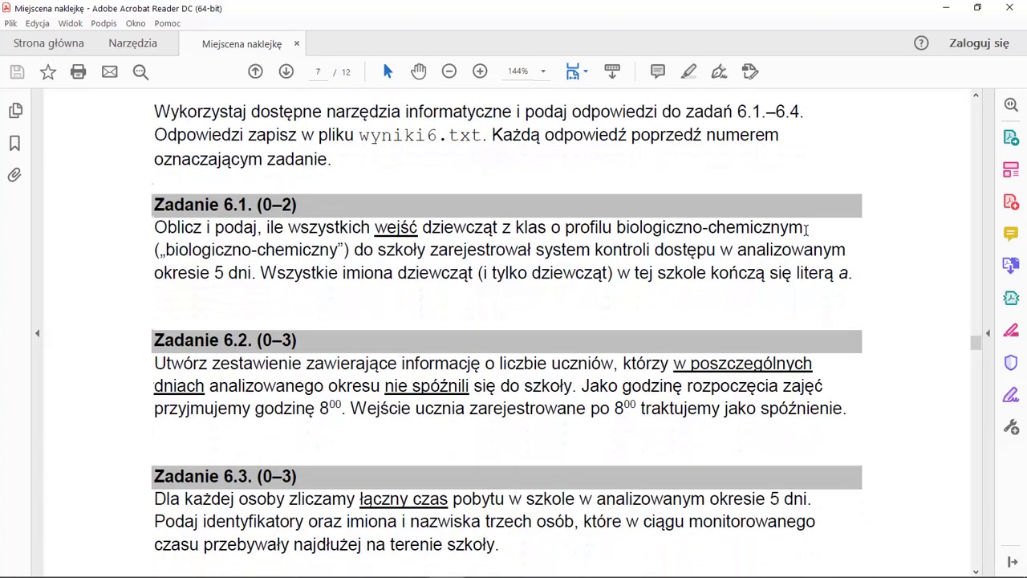
pyautogui.scroll(-1, 806, 231)
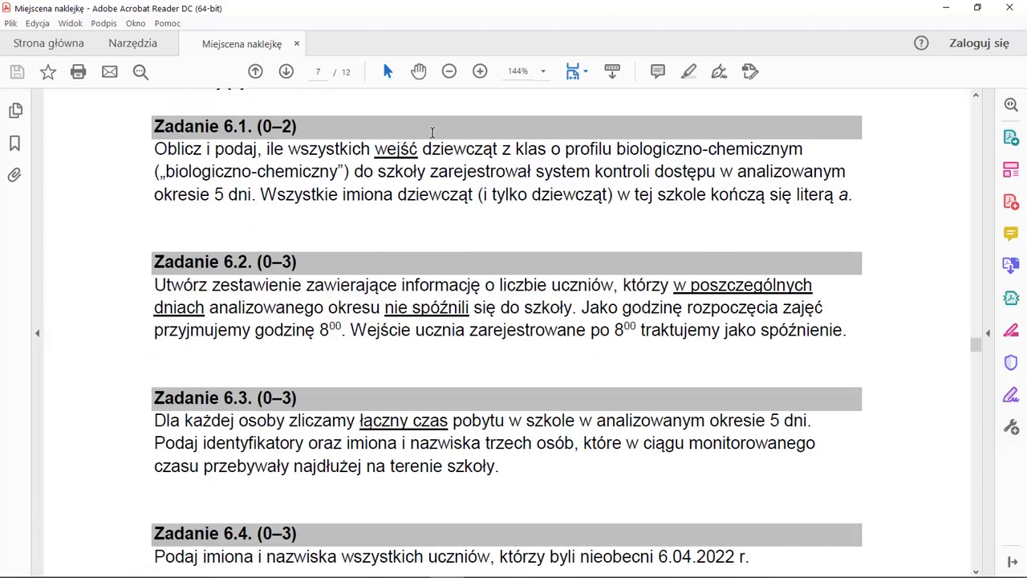
# Copy the profile name "biologiczno-chemiczny" from Zadanie 6.1 and switch to the Access database
pyautogui.moveTo(165, 171); pyautogui.dragTo(336, 173)
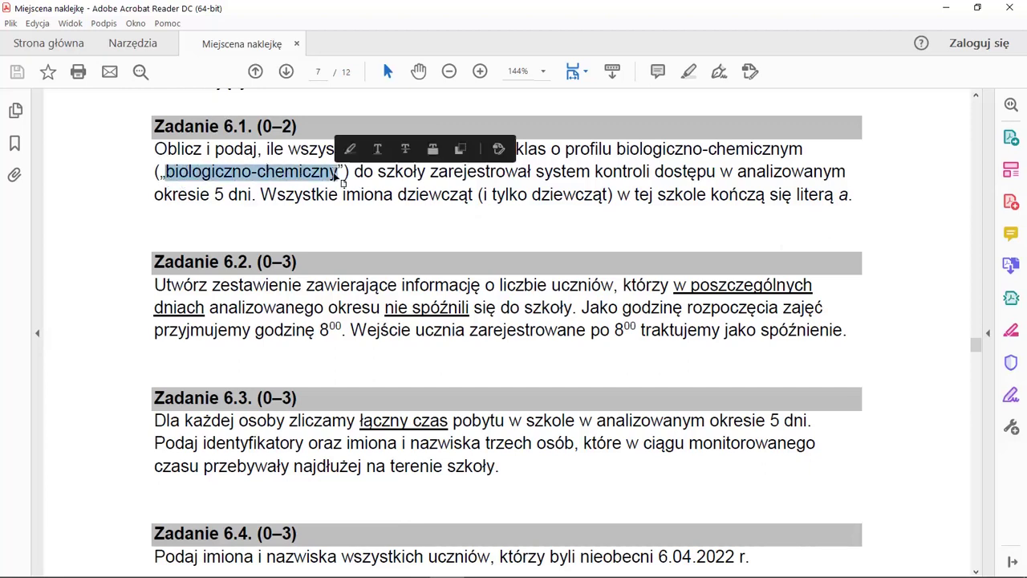
pyautogui.click(251, 171)
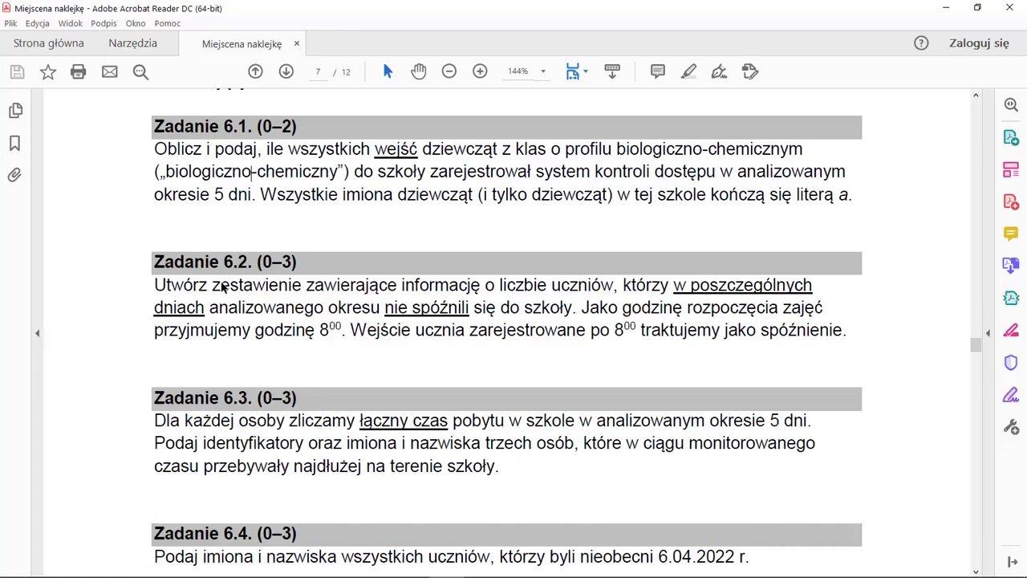
pyautogui.hotkey('alt', 'Tab')
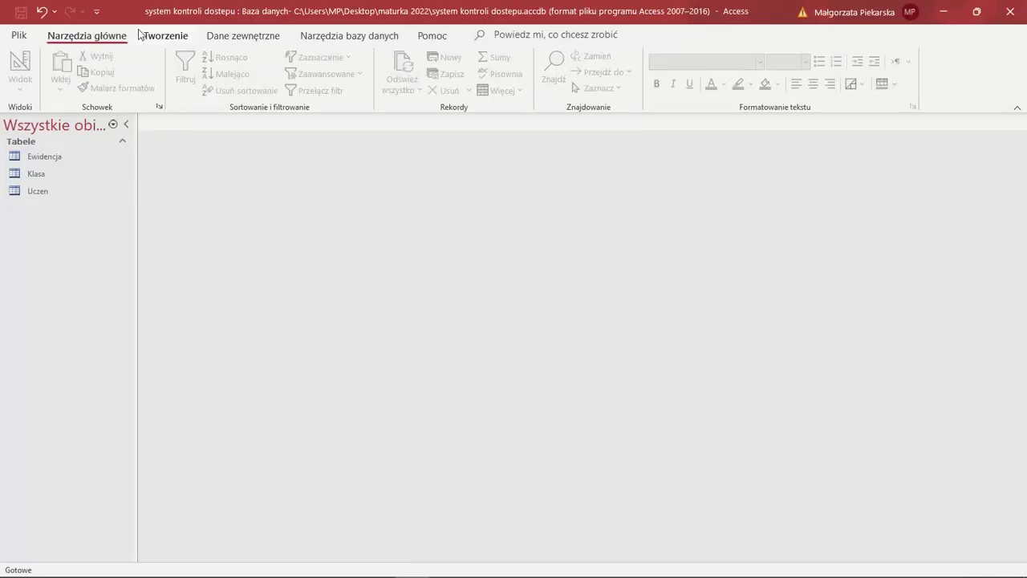
# Create a new query in design view and add the Klasa, Ewidencja and Uczen tables to it
pyautogui.click(164, 40)
pyautogui.click(244, 72)
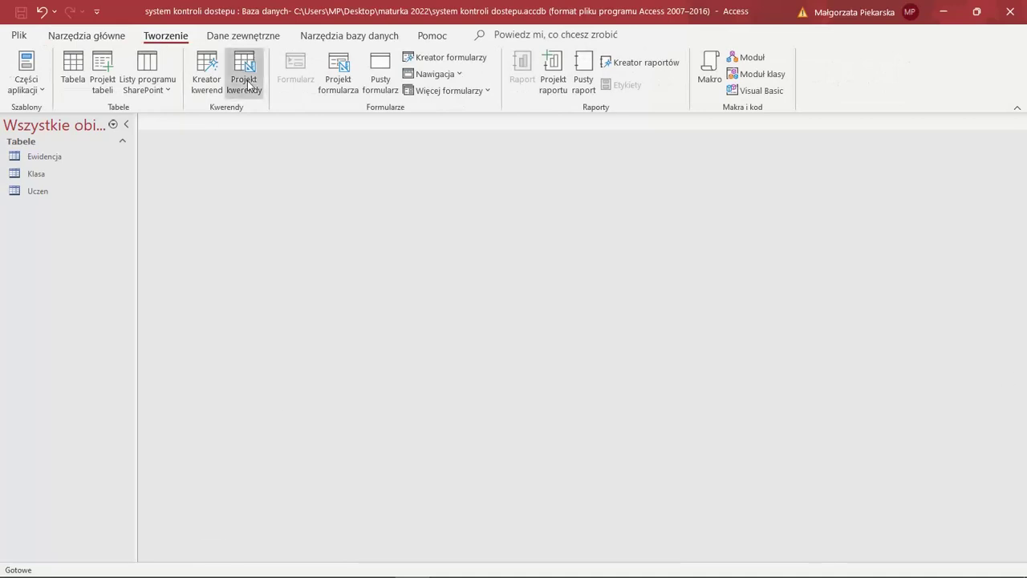
pyautogui.click(885, 213)
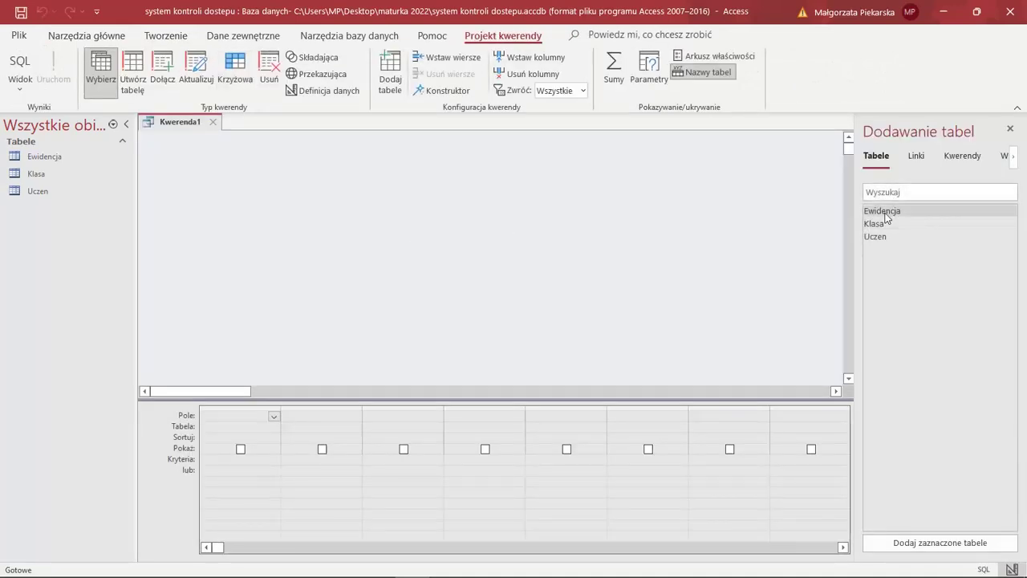
pyautogui.doubleClick(882, 223)
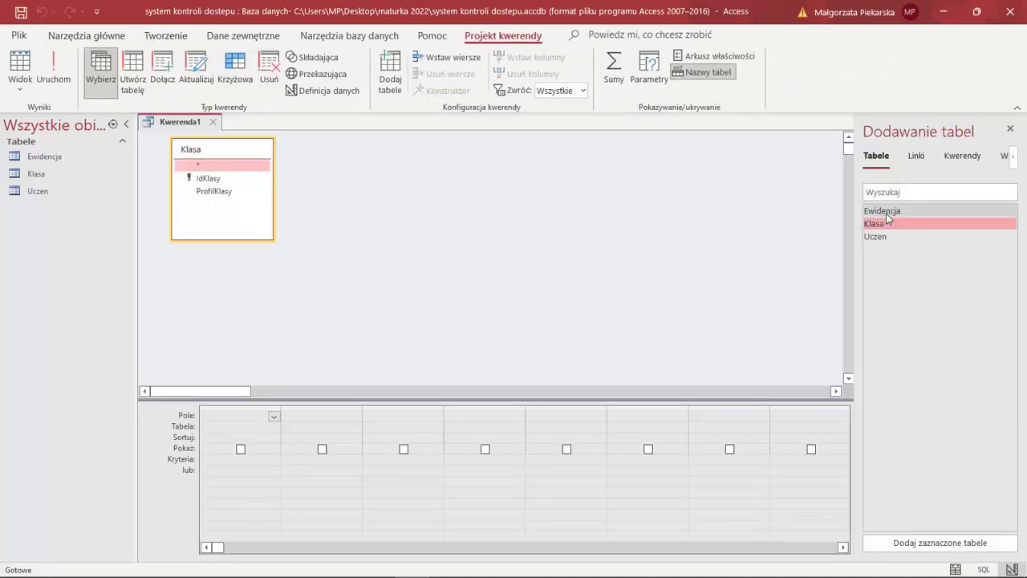
pyautogui.doubleClick(886, 212)
pyautogui.doubleClick(881, 235)
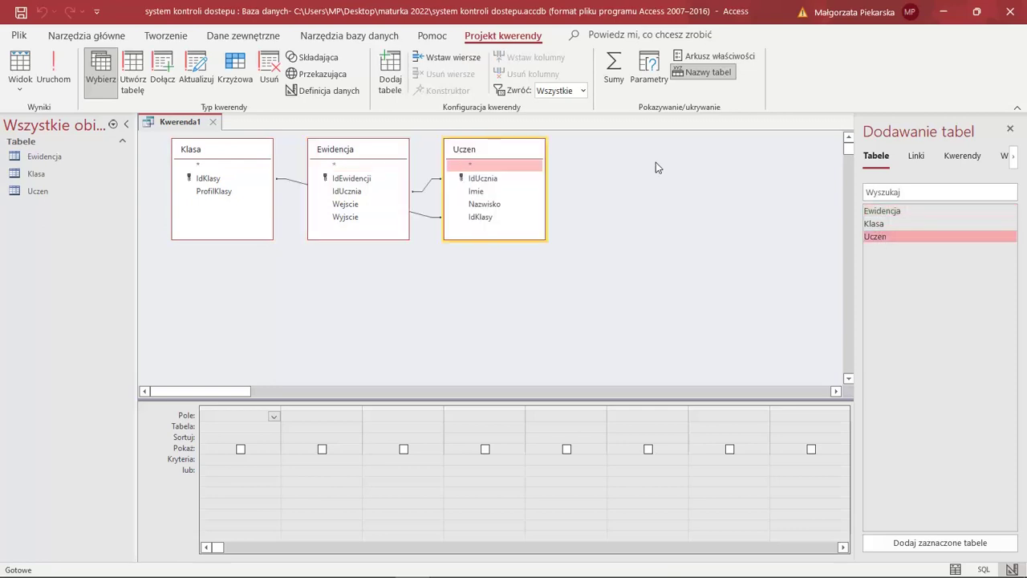
# Rearrange the query's tables in a row in the order Klasa, Uczen, Ewidencja
pyautogui.moveTo(344, 158); pyautogui.dragTo(621, 166)
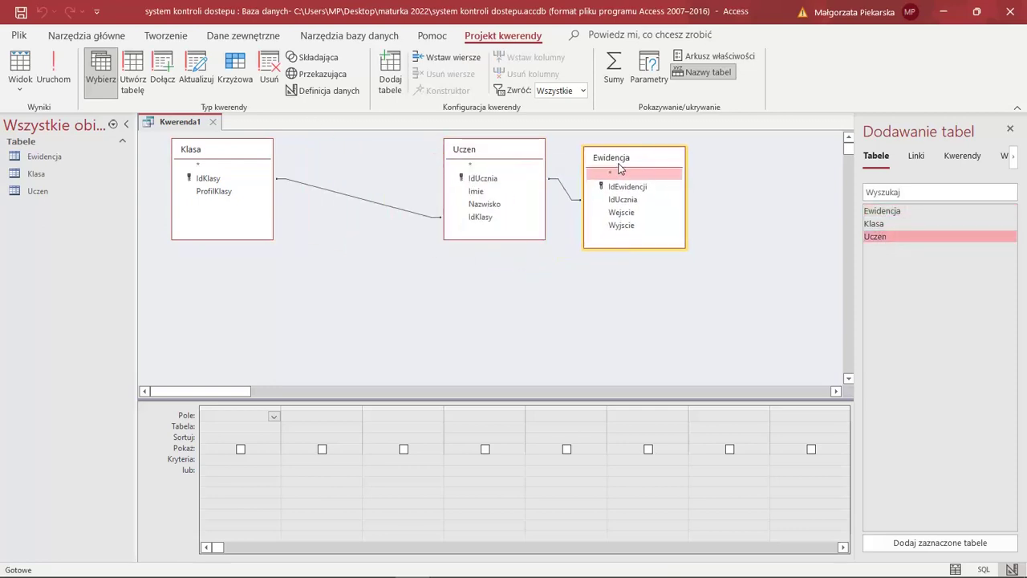
pyautogui.moveTo(522, 155); pyautogui.dragTo(385, 153)
pyautogui.moveTo(621, 160); pyautogui.dragTo(511, 157)
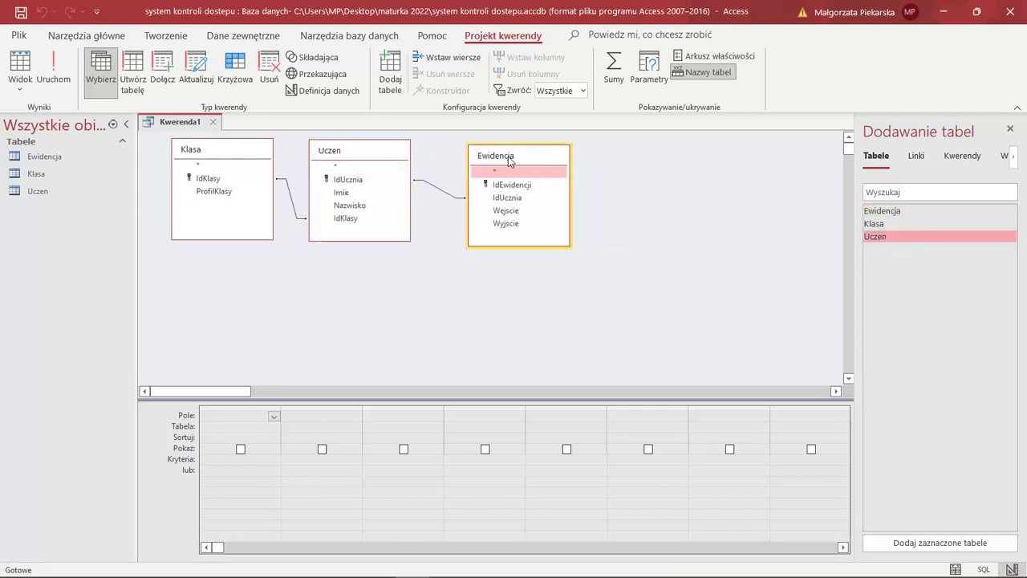
# Add the ProfilKlasy field to the query with the criterion "biologiczno-chemiczny"
pyautogui.doubleClick(213, 191)
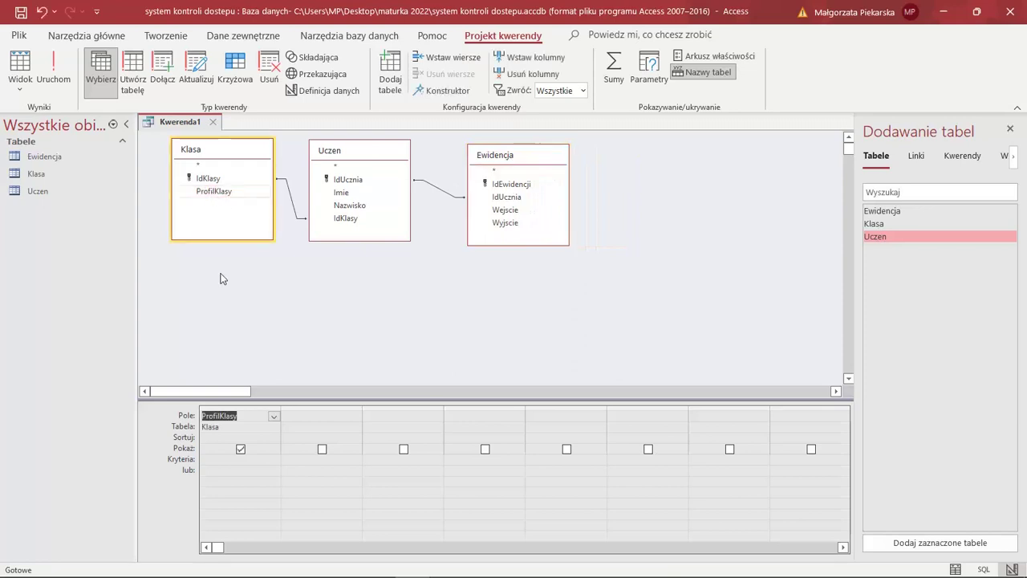
pyautogui.click(231, 461)
pyautogui.hotkey('ctrl', 'v')
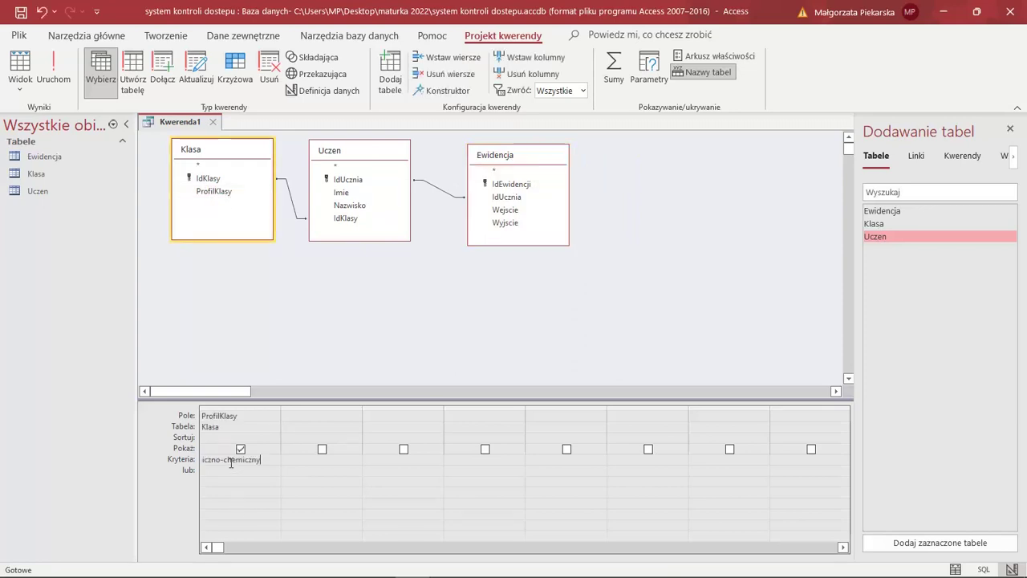
# Add the Imie field from Uczen to the query with the criterion Like "*a"
pyautogui.doubleClick(363, 195)
pyautogui.click(337, 461)
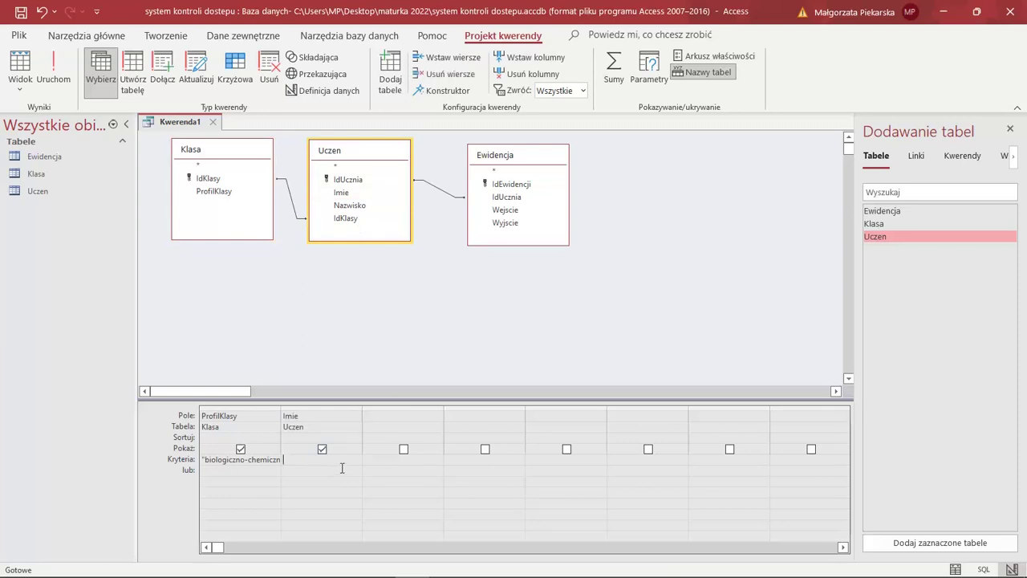
pyautogui.write('like "a')
pyautogui.press('Escape')
# Add IdUcznia from Ewidencja to the query, enable totals, and set this field's total to Policz
pyautogui.doubleClick(509, 198)
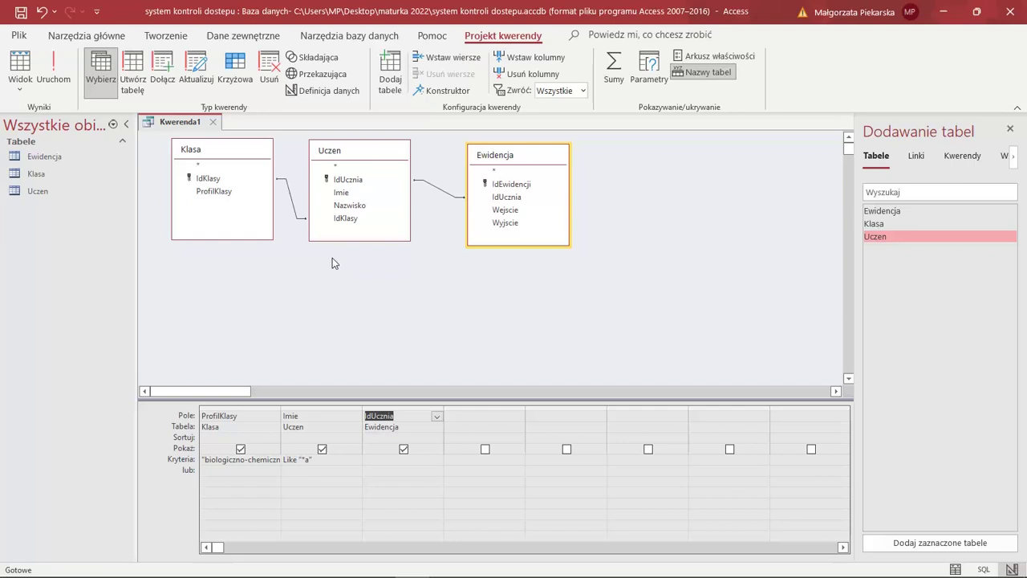
pyautogui.click(615, 72)
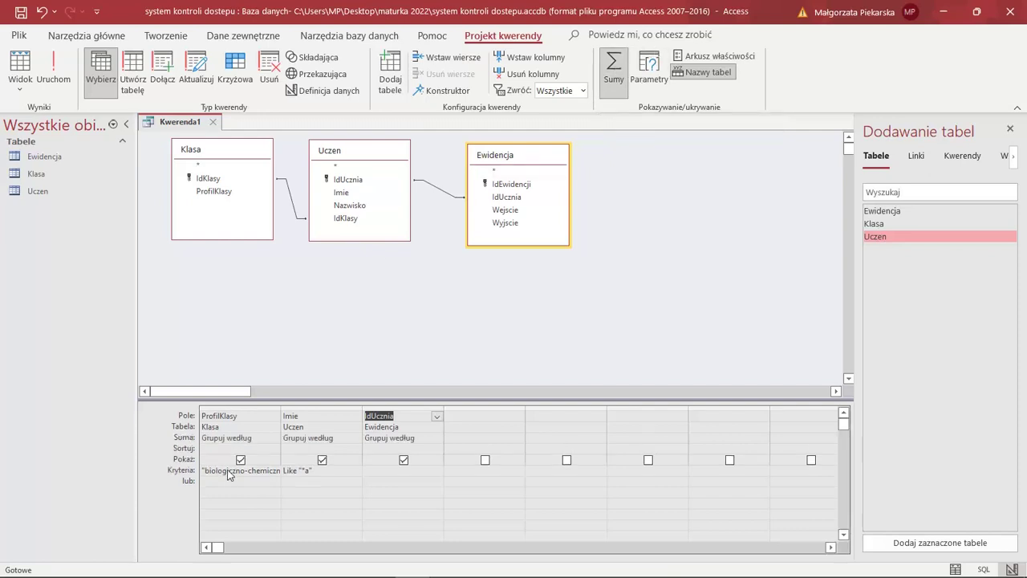
pyautogui.click(438, 438)
pyautogui.click(411, 499)
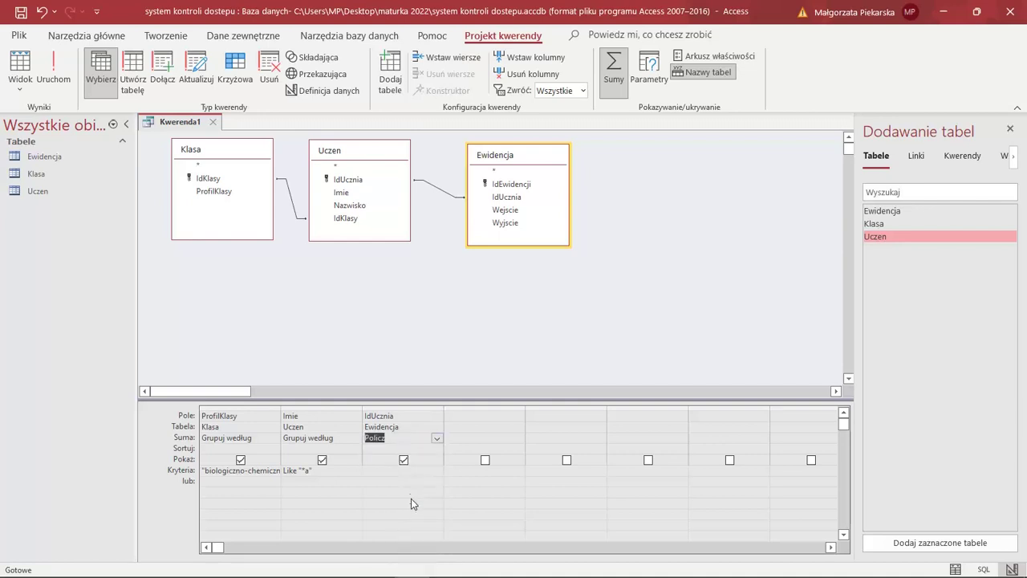
# Set the total of the Imie and ProfilKlasy fields to Gdzie
pyautogui.click(346, 439)
pyautogui.click(355, 438)
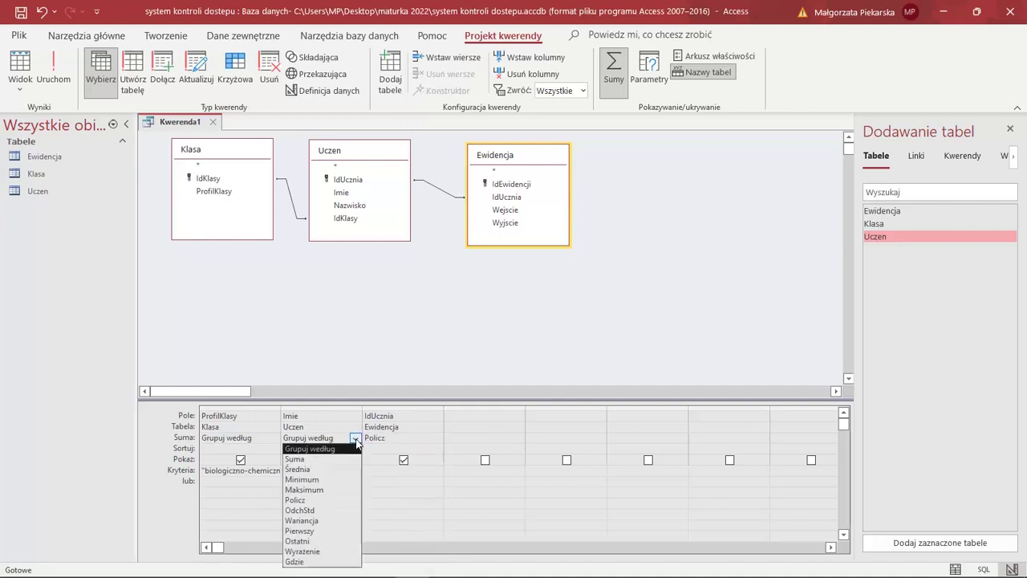
pyautogui.click(321, 561)
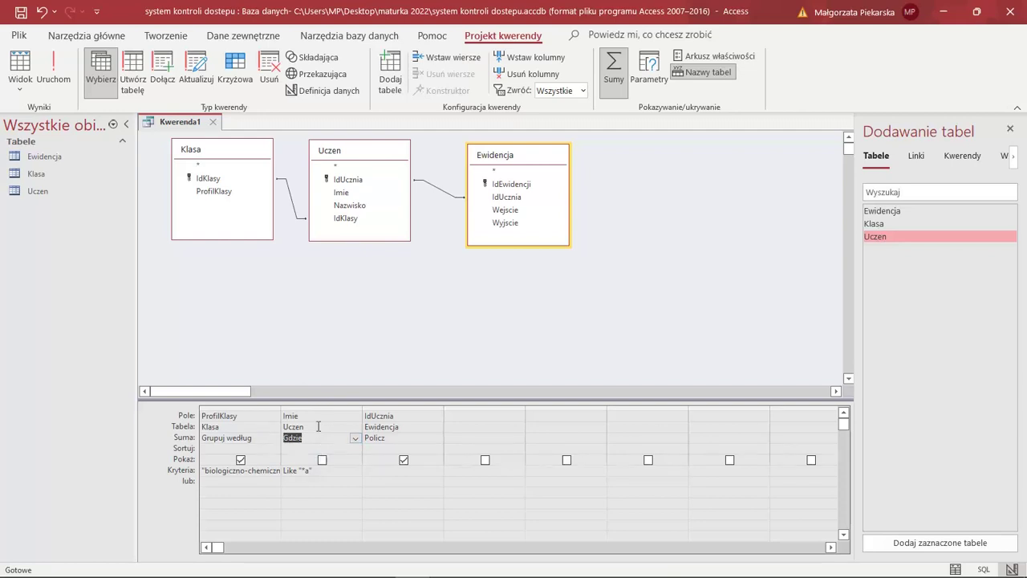
pyautogui.click(274, 438)
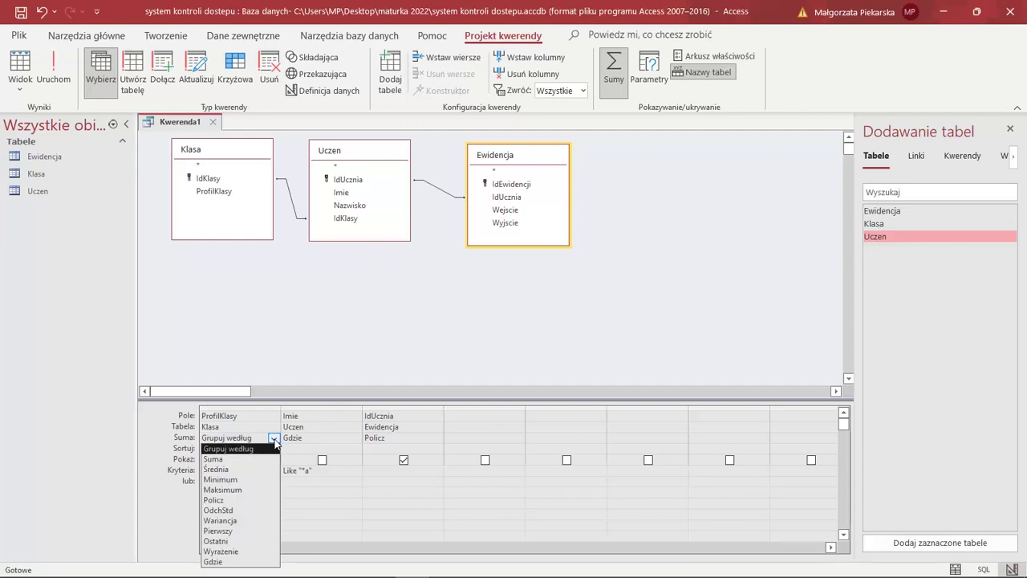
pyautogui.click(238, 562)
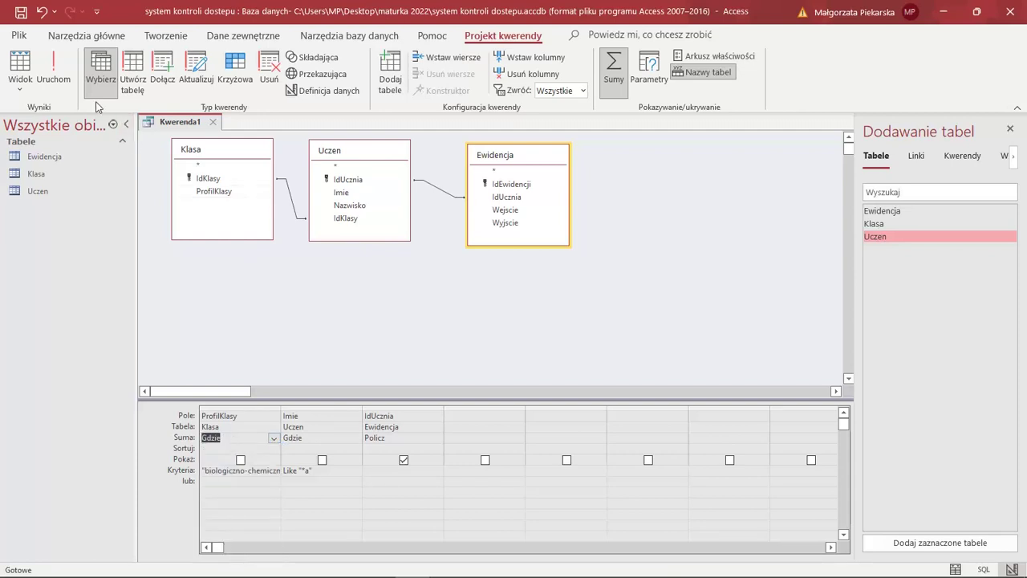
# Run the query, then close it and save it as Kwerenda1
pyautogui.click(53, 66)
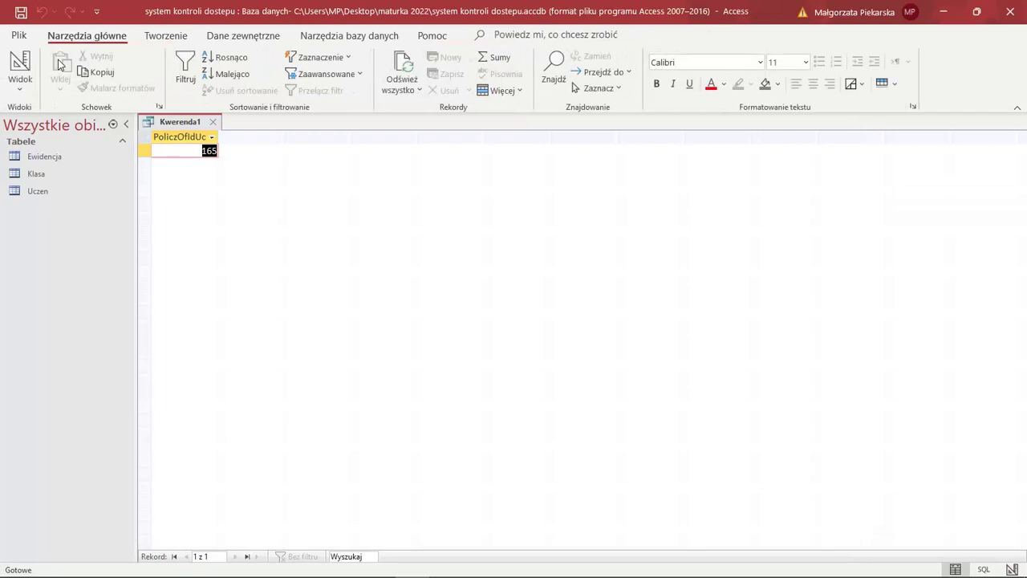
pyautogui.click(214, 123)
pyautogui.click(442, 332)
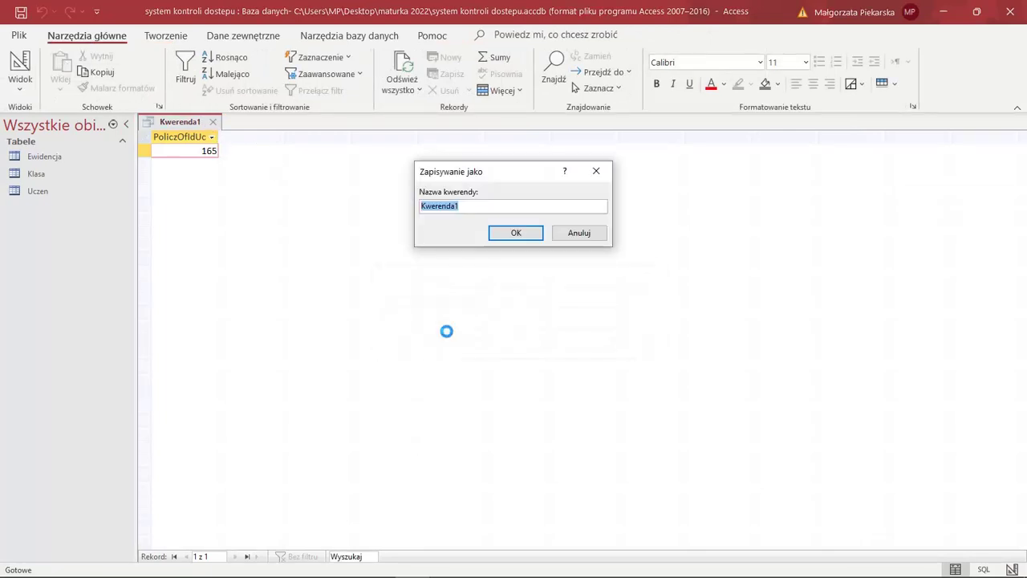
# Consult the remaining exam tasks in Acrobat Reader, then create a new Access design query with the Uczen and Ewidencja tables
pyautogui.hotkey('alt', 'Tab')
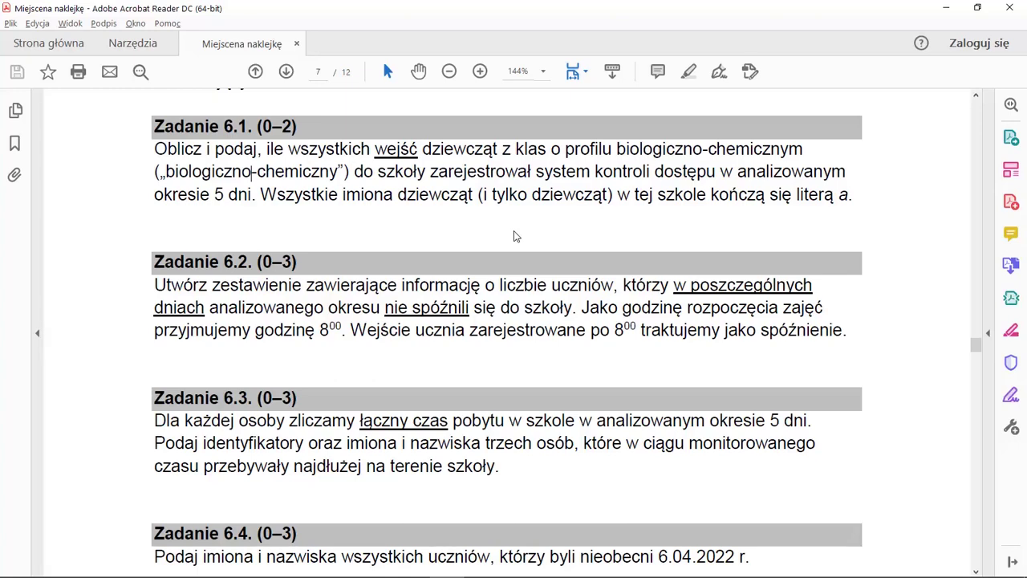
pyautogui.hotkey('alt', 'Tab')
pyautogui.click(173, 36)
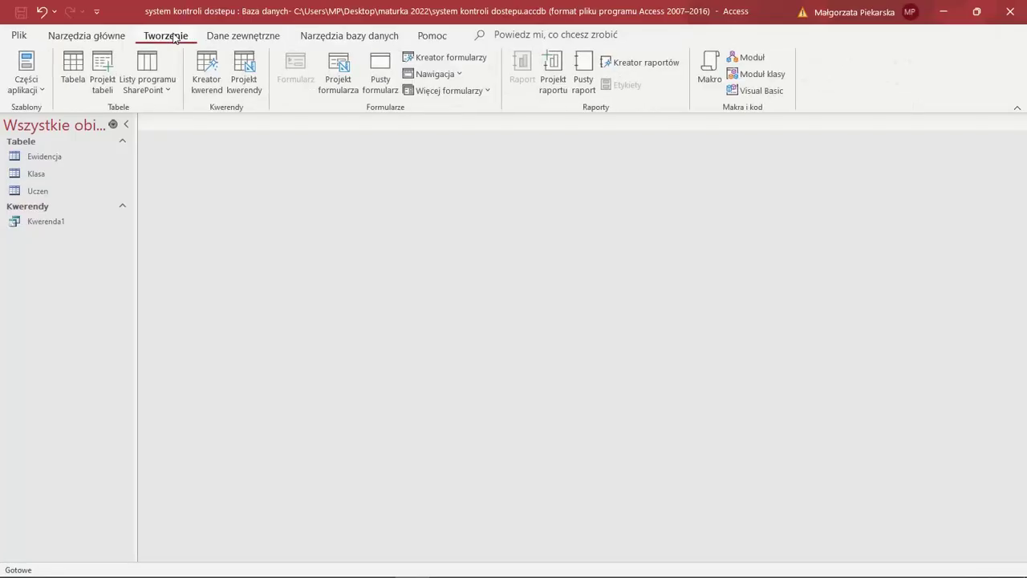
pyautogui.click(244, 72)
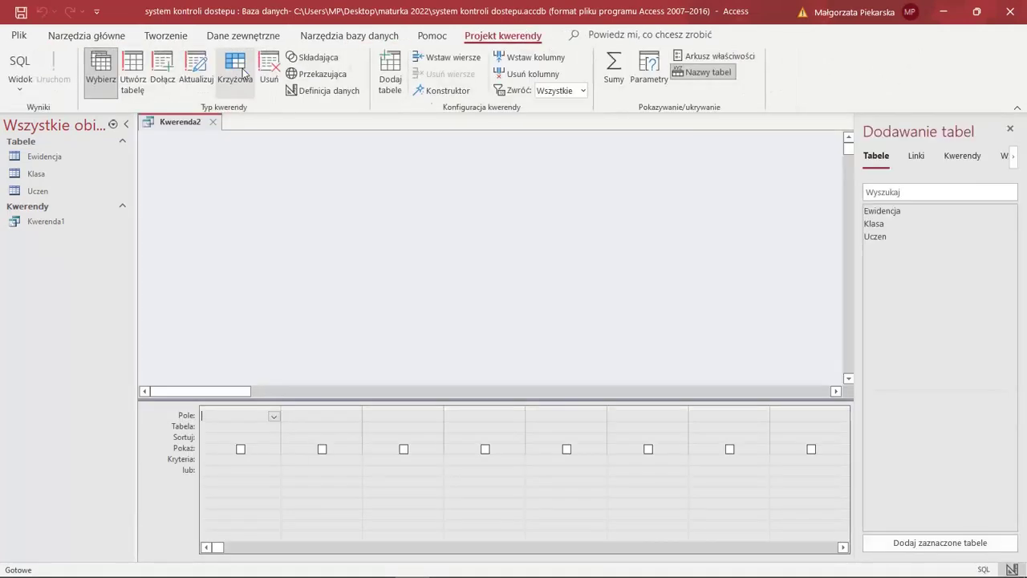
pyautogui.doubleClick(891, 238)
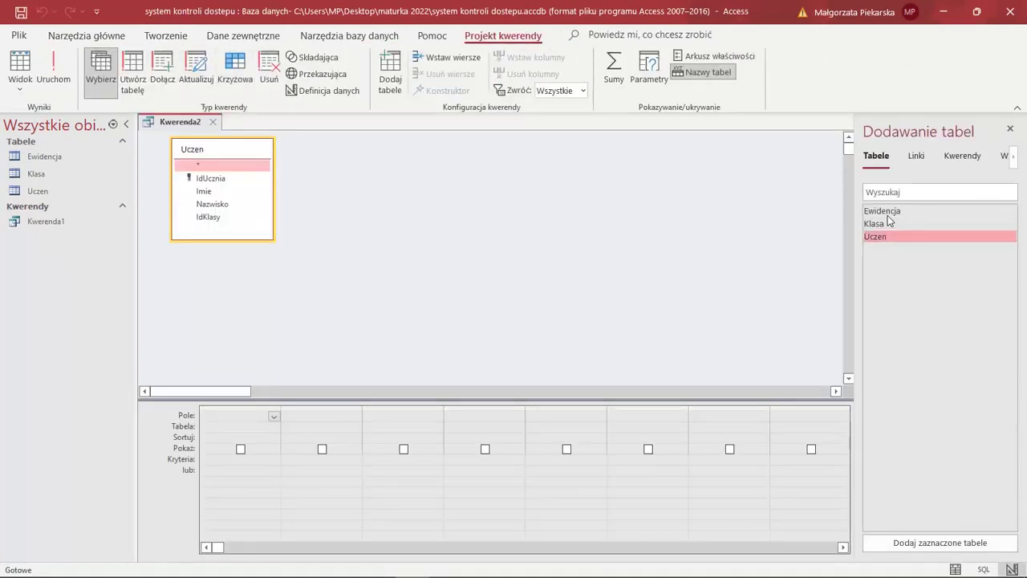
pyautogui.doubleClick(886, 211)
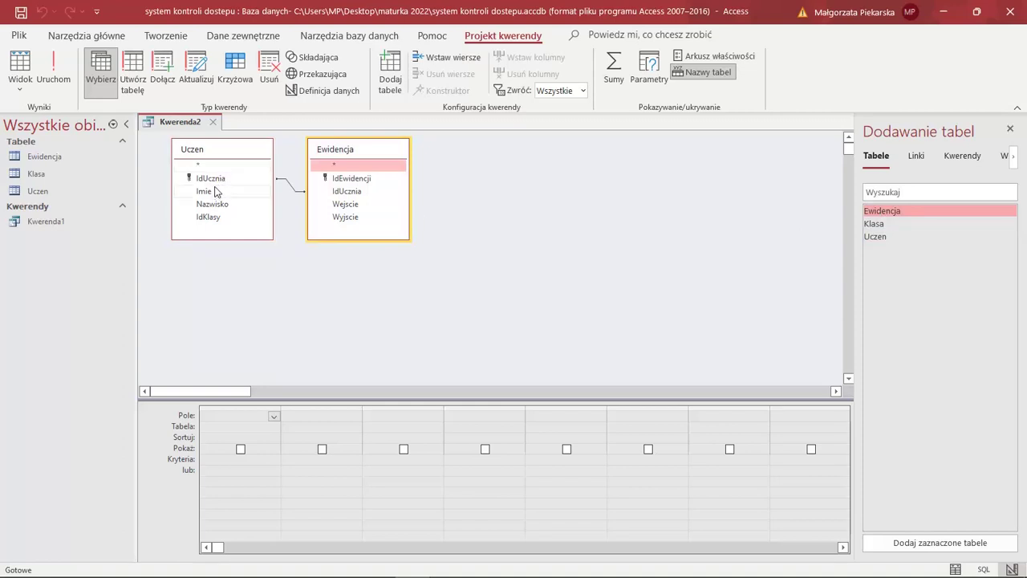
# Add IdUcznia, Imie and Nazwisko from Uczen and Wejscie from Ewidencja to the query
pyautogui.doubleClick(214, 179)
pyautogui.doubleClick(213, 191)
pyautogui.click(215, 205)
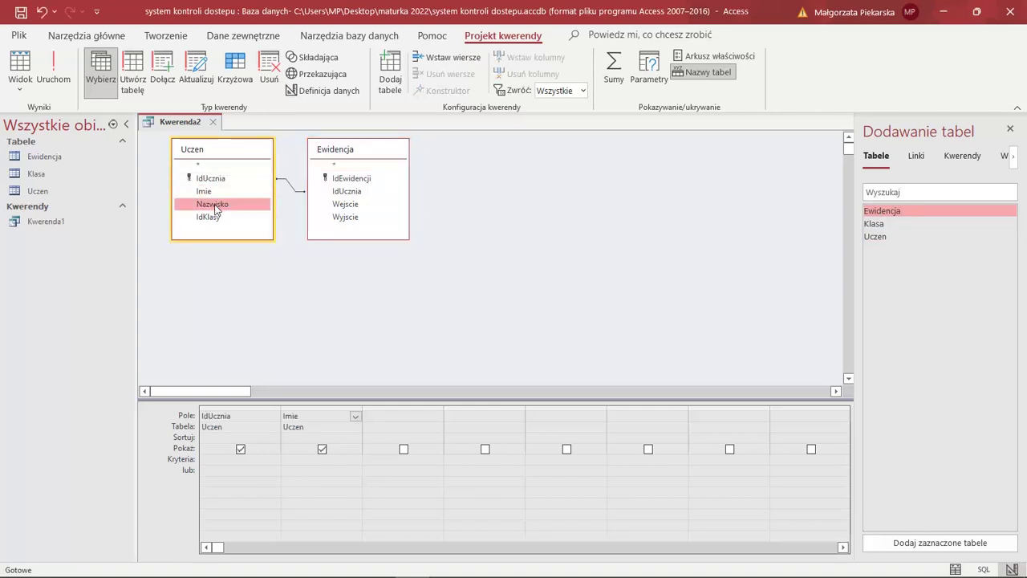
pyautogui.doubleClick(215, 204)
pyautogui.doubleClick(361, 206)
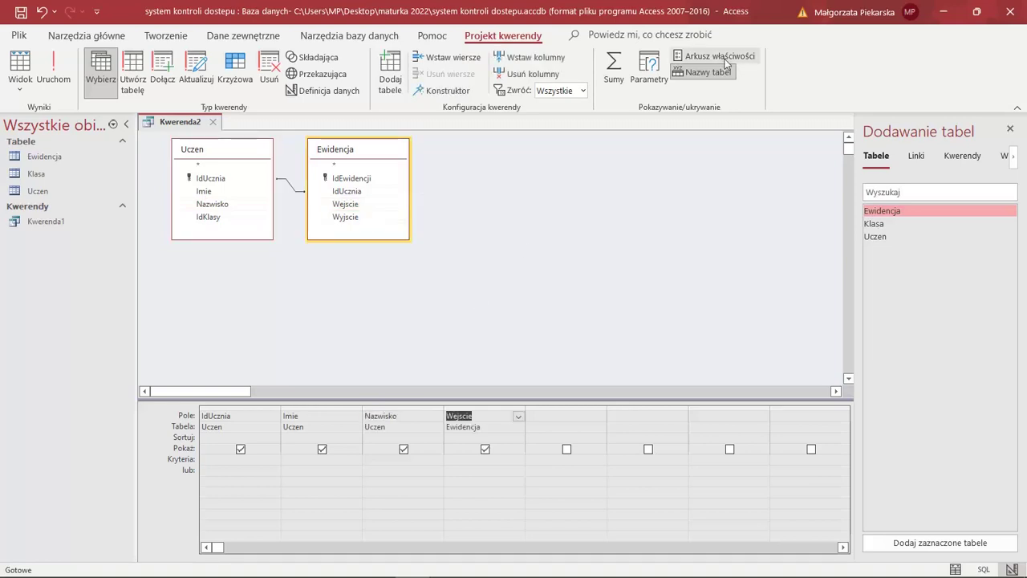
# Enable totals in the query and set the total of the Wejscie field to Minimum
pyautogui.click(614, 68)
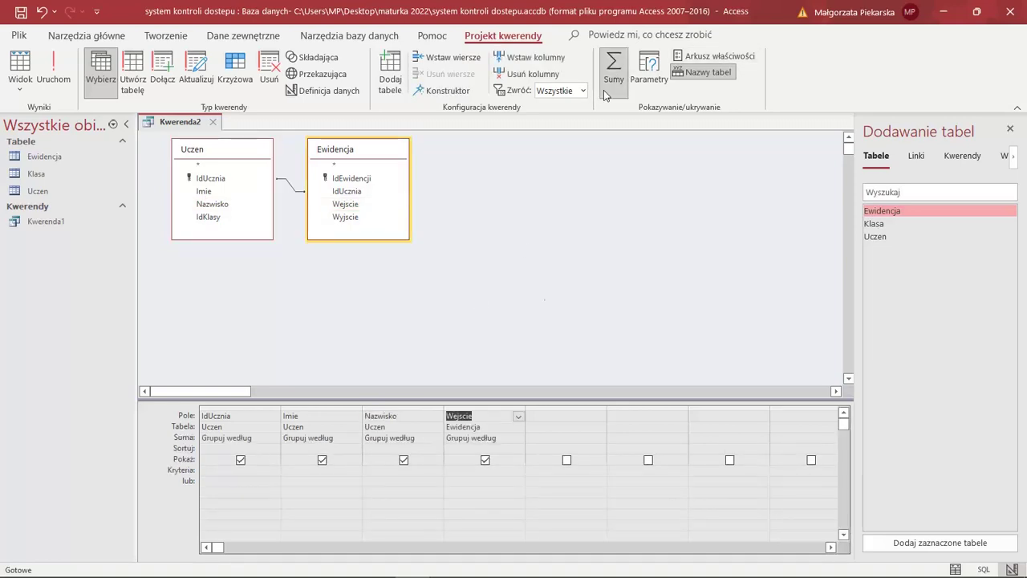
pyautogui.click(520, 440)
pyautogui.click(500, 480)
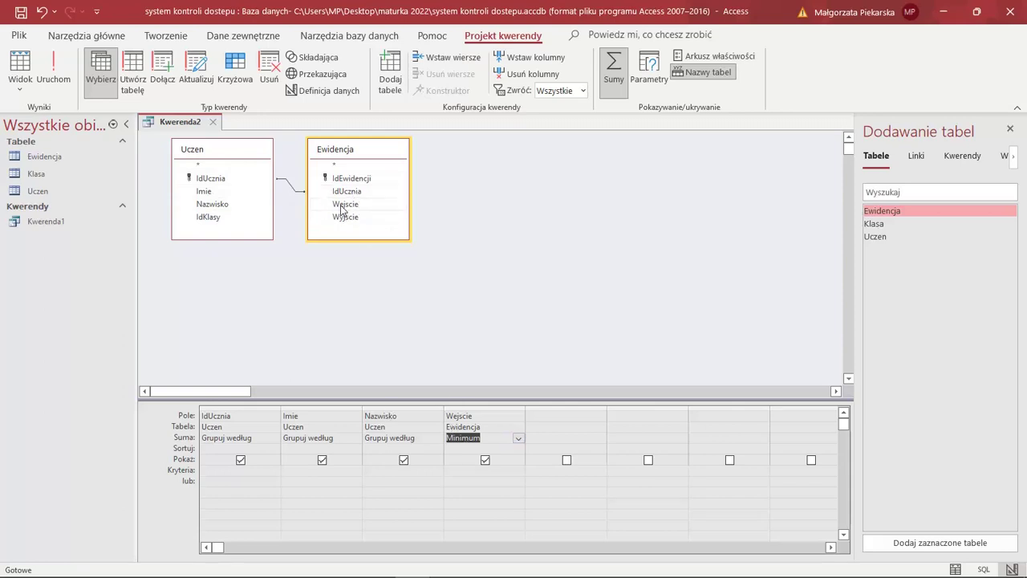
# Insert a second, grouped Wejscie column before the Minimum one and turn it into the expression DateValue(Wejscie)
pyautogui.moveTo(341, 216); pyautogui.dragTo(469, 412)
pyautogui.click(552, 409)
pyautogui.click(469, 412)
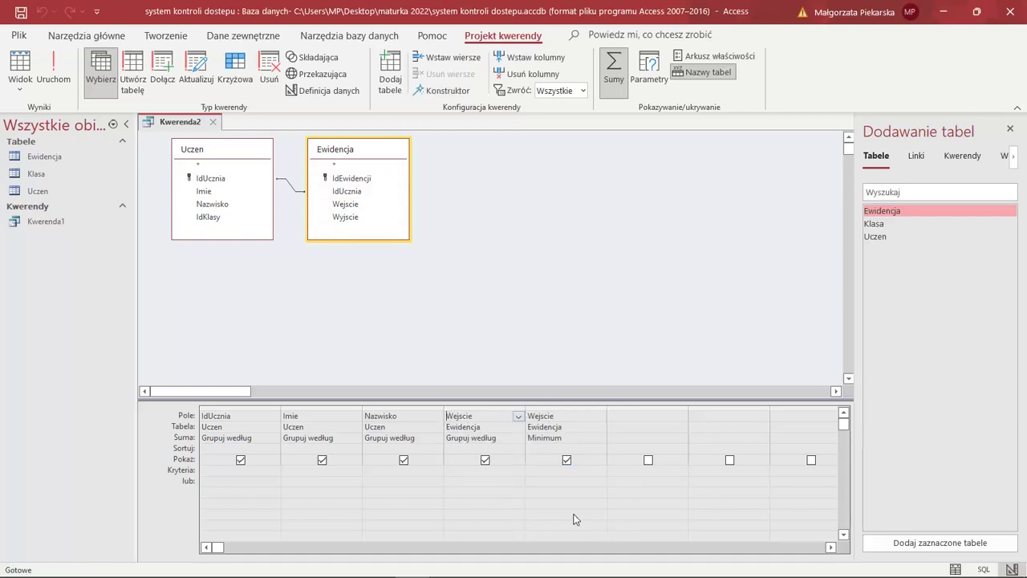
pyautogui.write('DateValue(')
pyautogui.moveTo(525, 405); pyautogui.dragTo(576, 405)
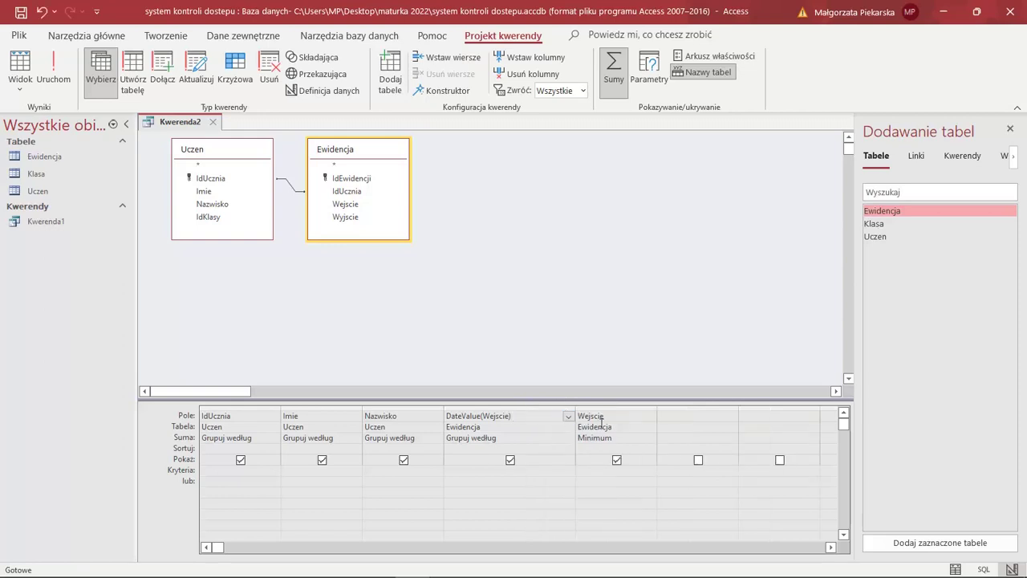
# Change the Minimum Wejscie column to the expression TimeValue(Wejscie) and run the query
pyautogui.click(580, 415)
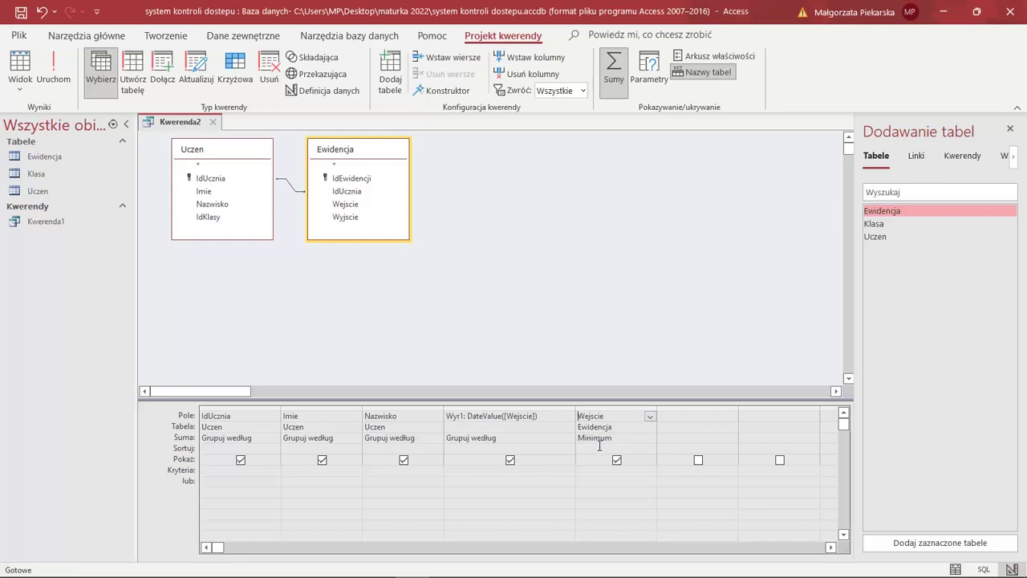
pyautogui.write('TimeValue(')
pyautogui.moveTo(656, 409); pyautogui.dragTo(689, 409)
pyautogui.click(651, 416)
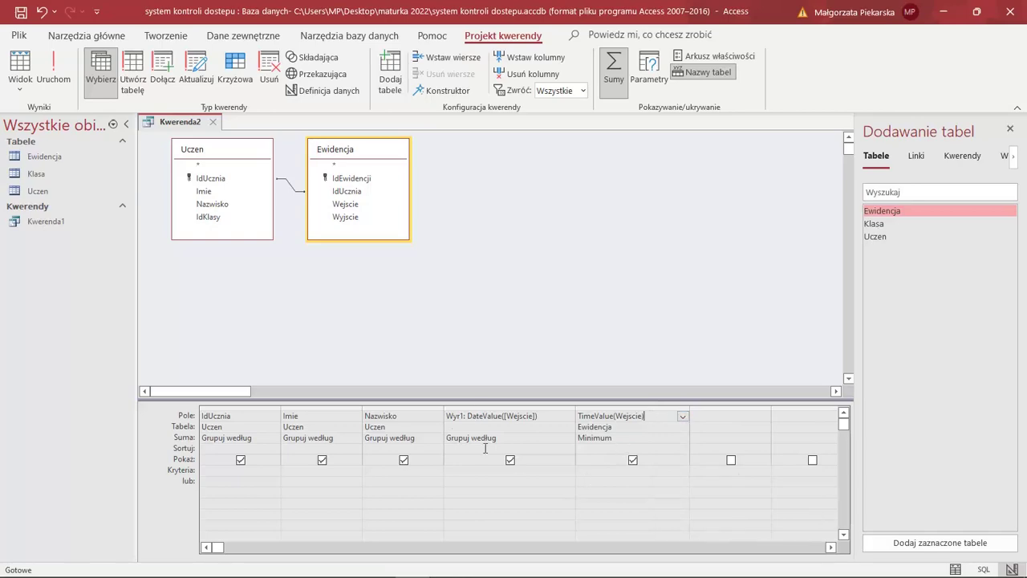
pyautogui.click(53, 71)
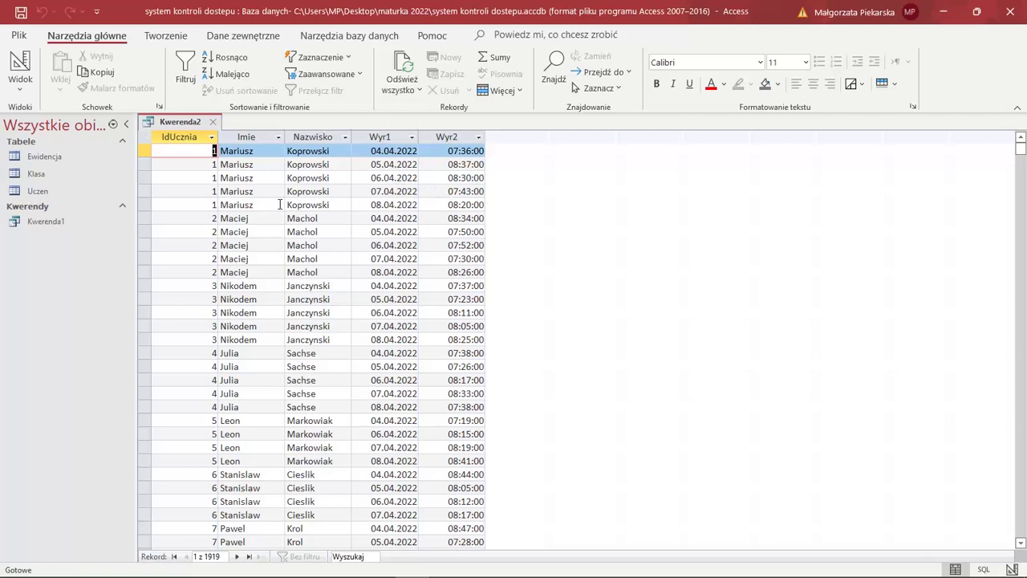
# Return to the query design, add the criterion <=#08:00# to the TimeValue column, and rerun the query
pyautogui.click(19, 83)
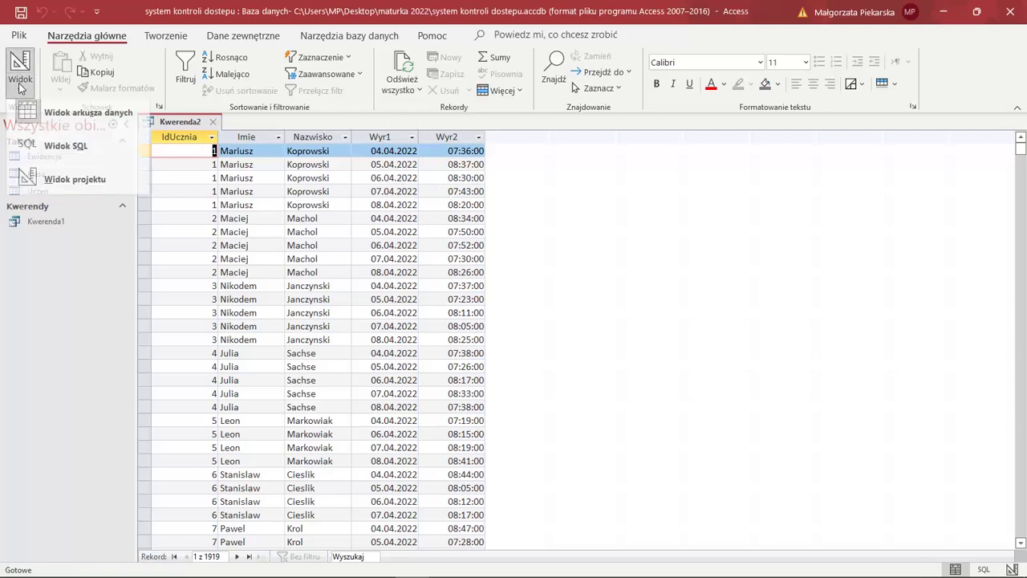
pyautogui.click(48, 178)
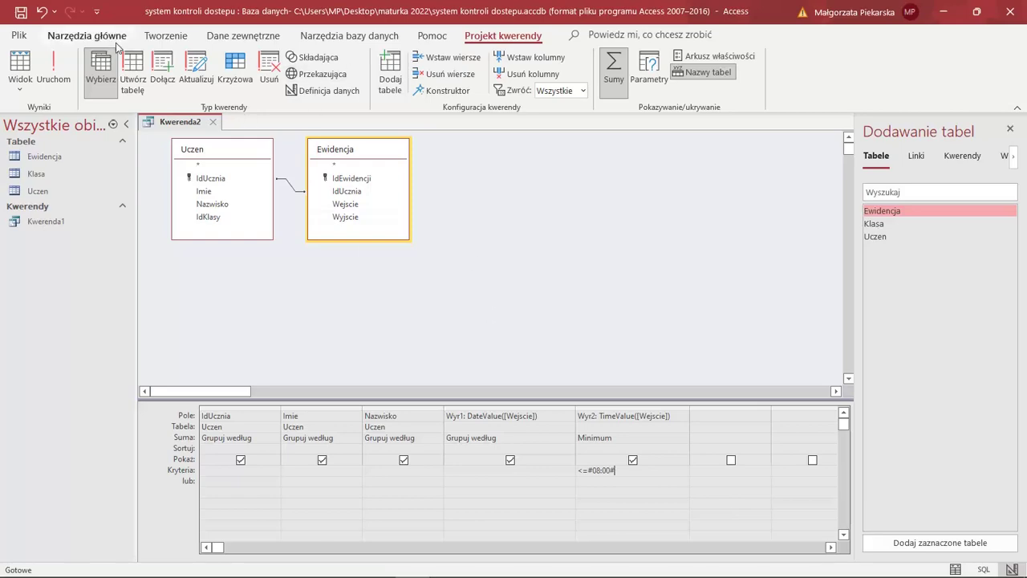
pyautogui.click(64, 68)
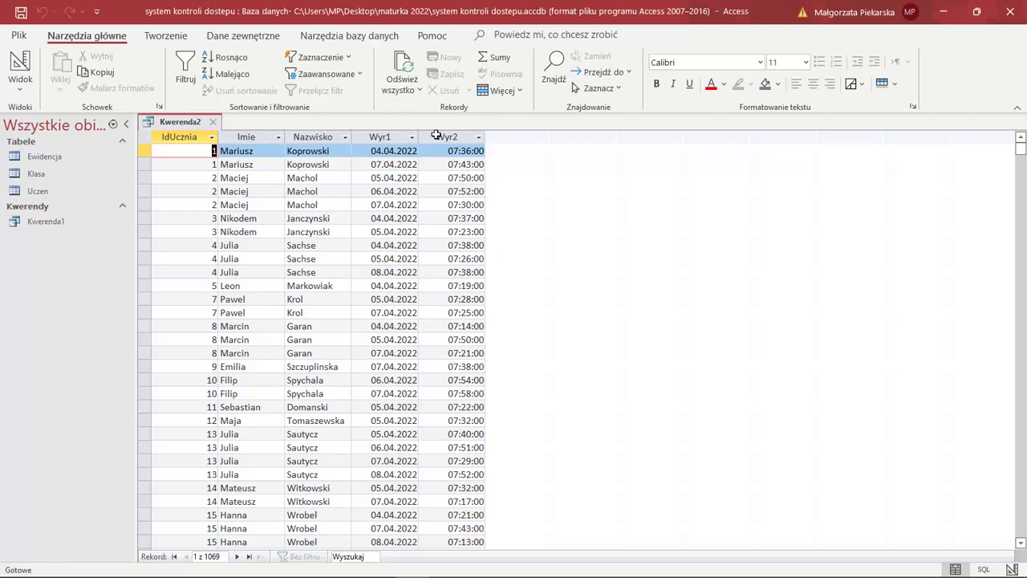
# Save the query as nie_spoznieni and close it
pyautogui.rightClick(201, 126)
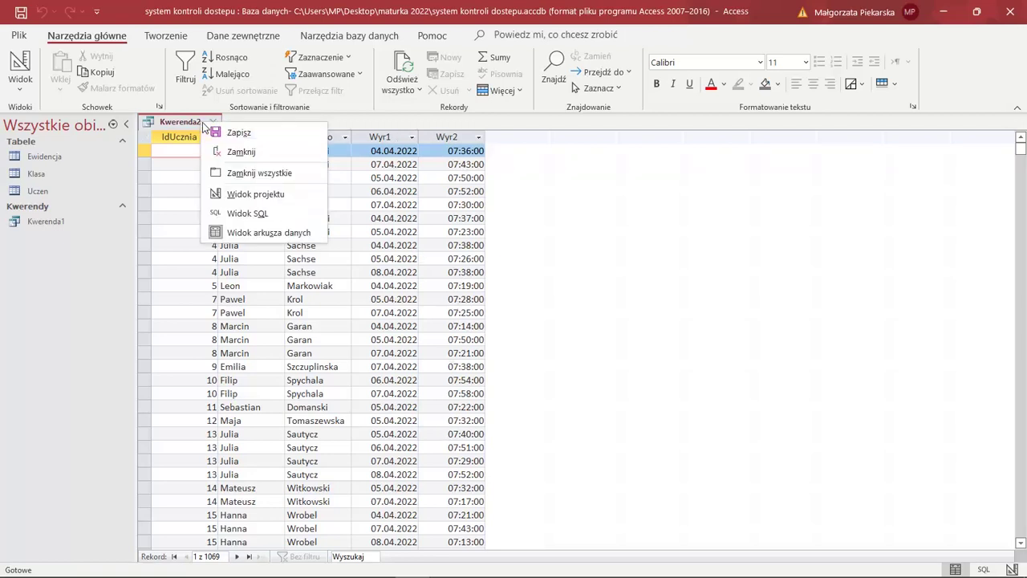
pyautogui.click(229, 135)
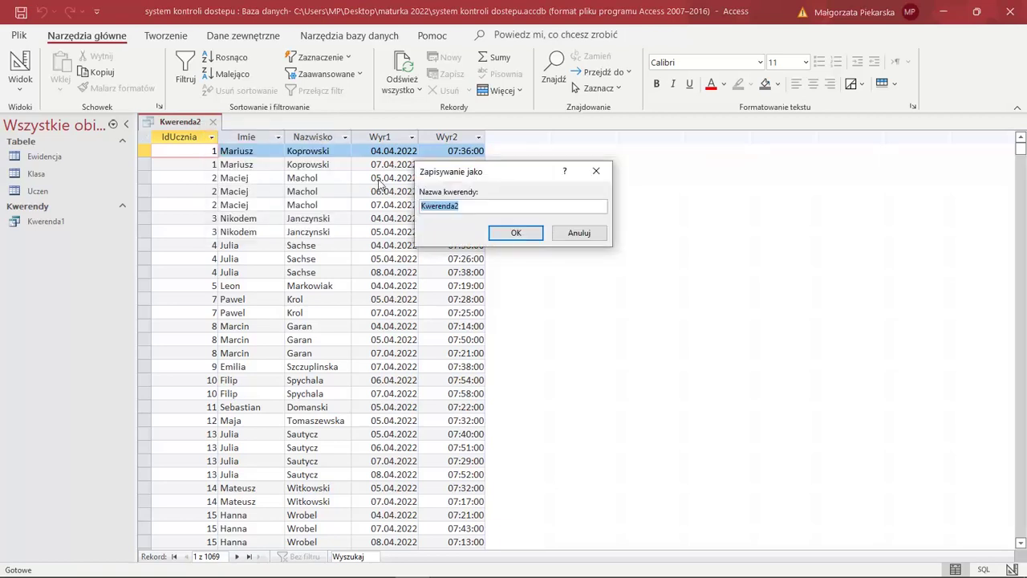
pyautogui.write('nie_spoznieni')
pyautogui.press('Return')
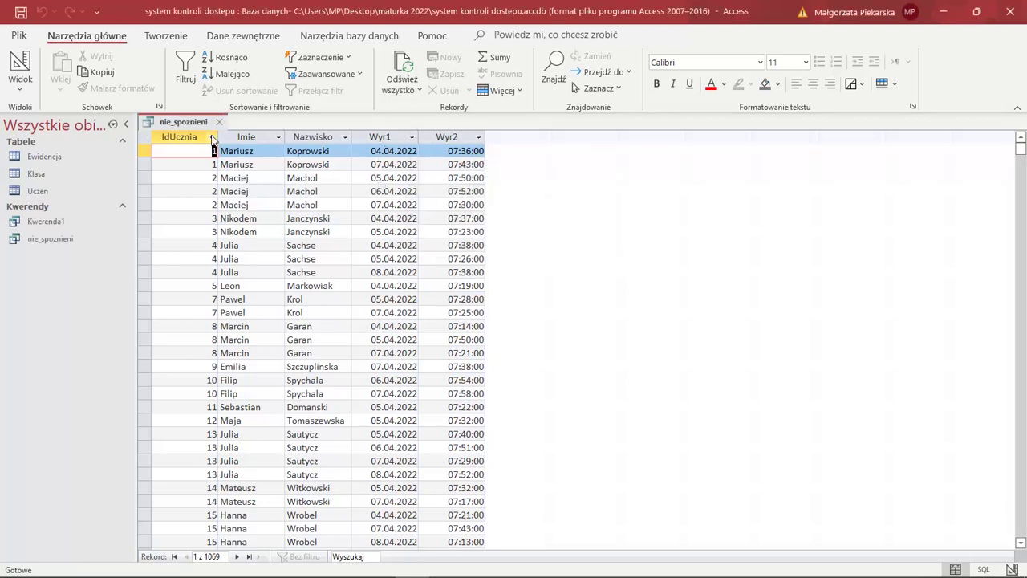
pyautogui.click(220, 122)
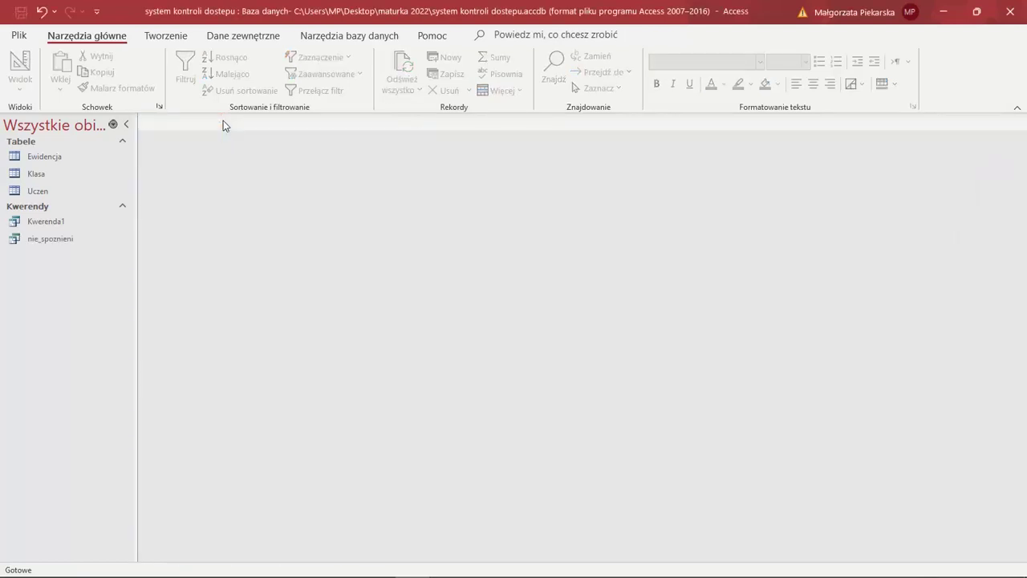
# Create a new design query based on the saved query nie_spoznieni
pyautogui.click(165, 35)
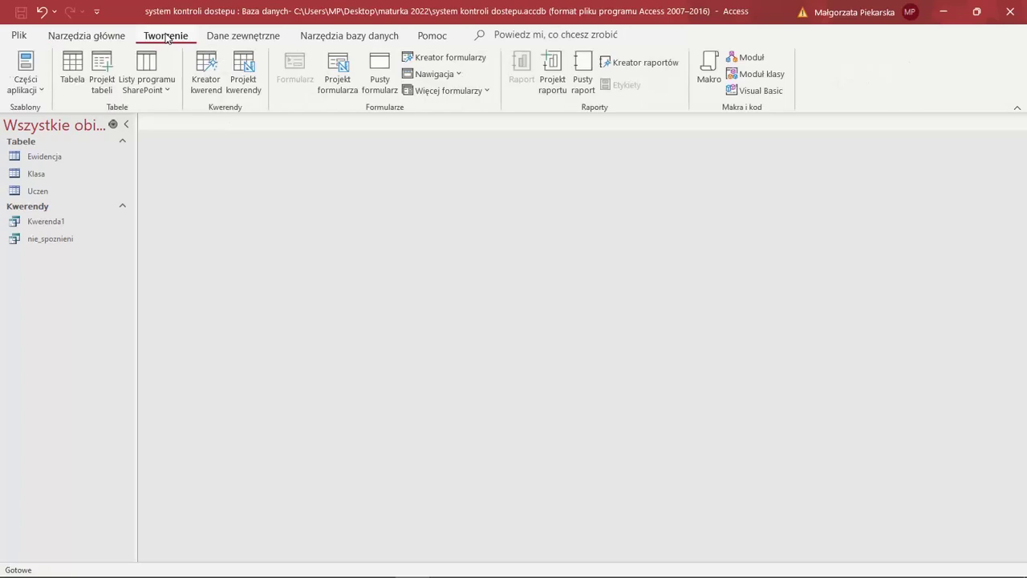
pyautogui.click(245, 74)
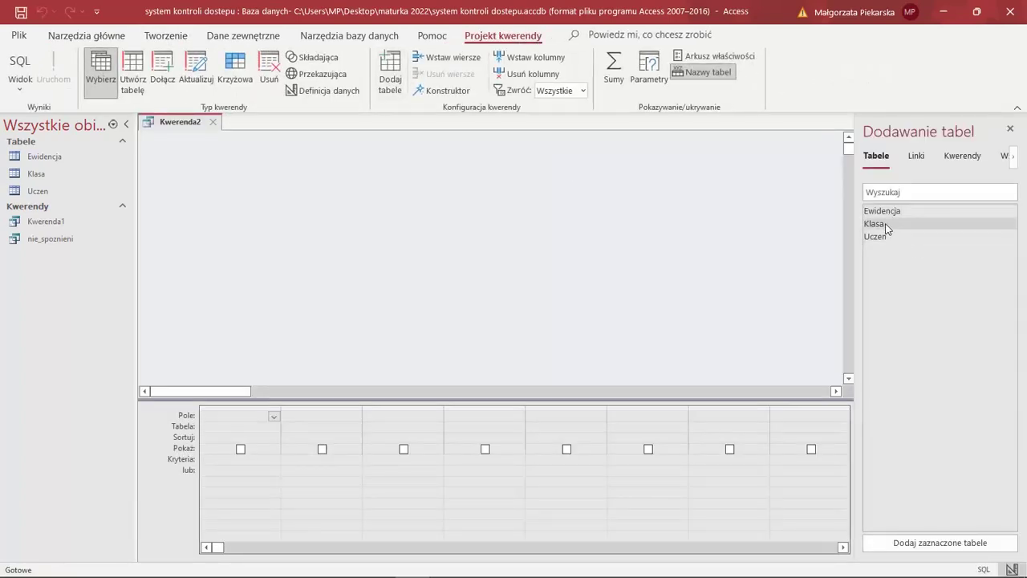
pyautogui.click(962, 156)
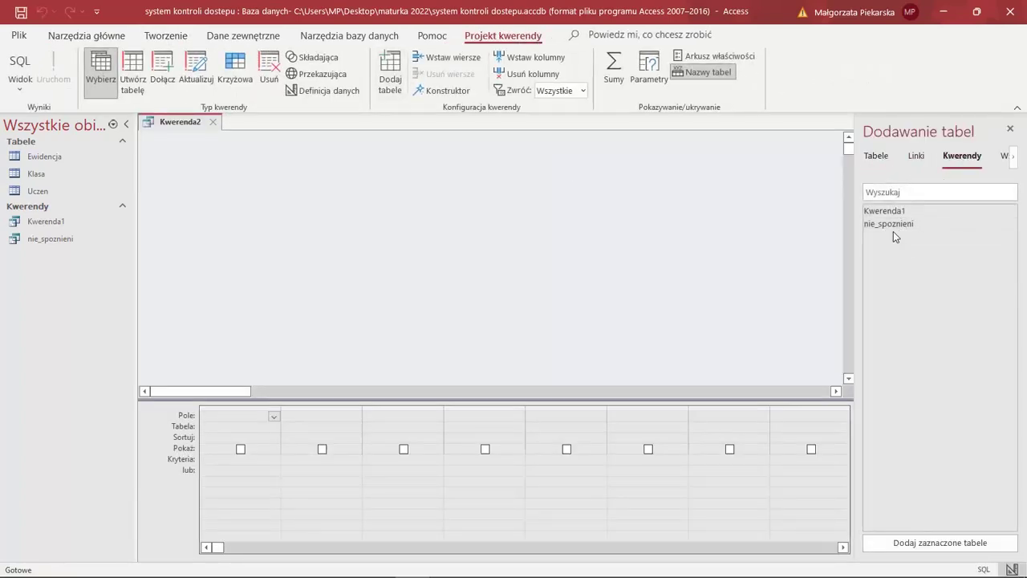
pyautogui.doubleClick(893, 226)
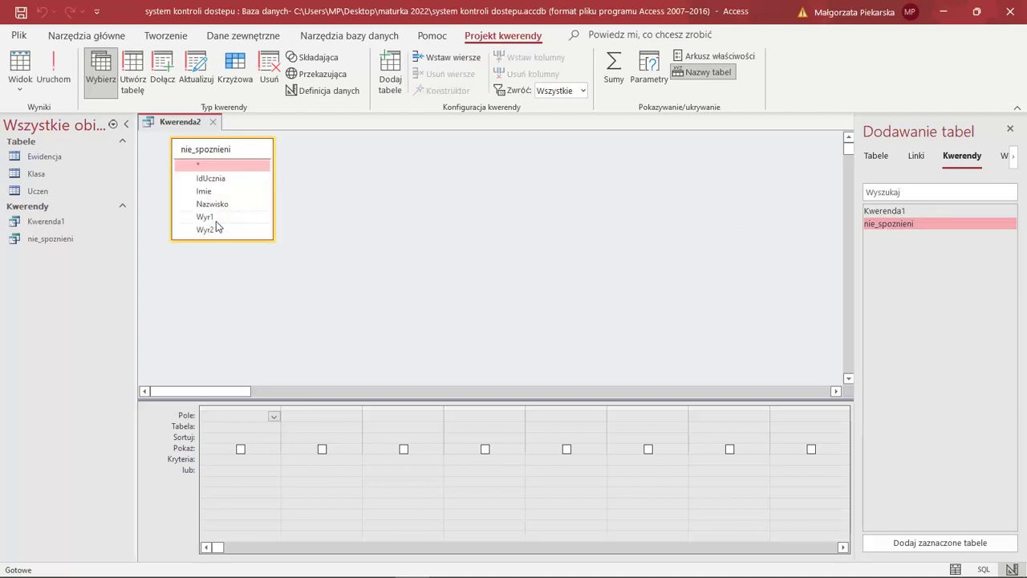
# Add Wyr1 and IdUcznia to the query, enable totals, and set the total of IdUcznia to Policz
pyautogui.doubleClick(214, 218)
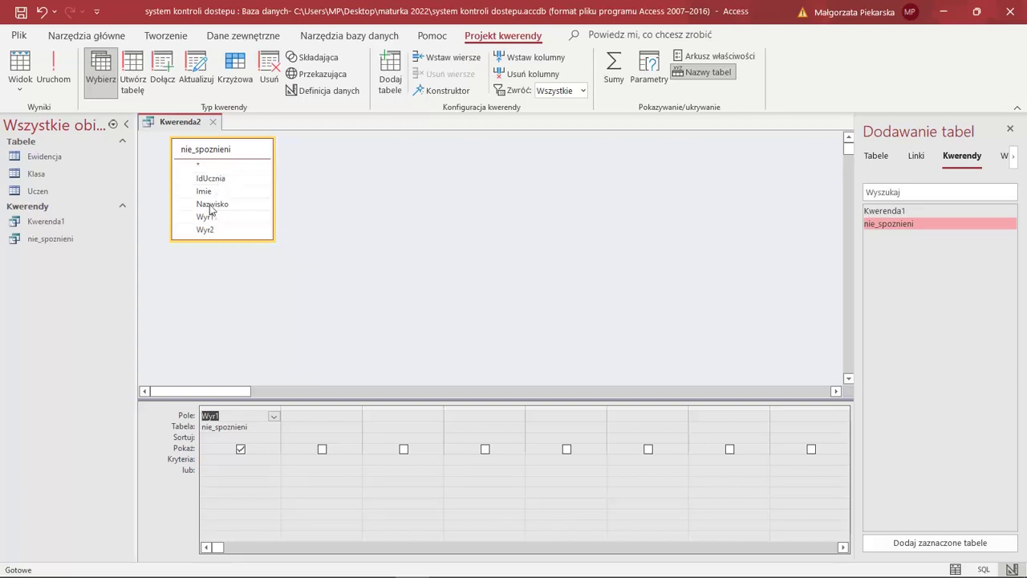
pyautogui.click(211, 182)
pyautogui.doubleClick(212, 185)
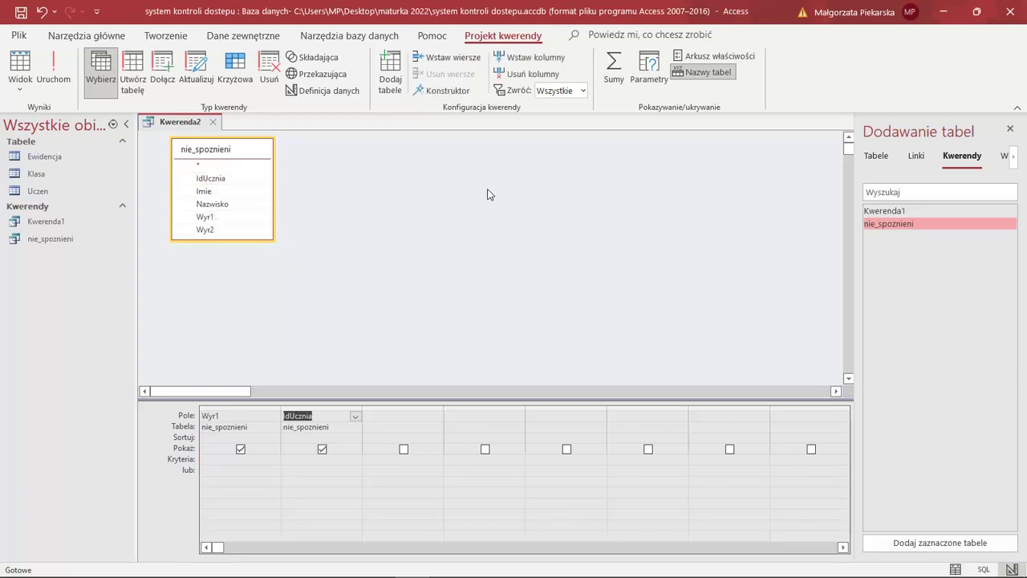
pyautogui.click(614, 77)
pyautogui.click(355, 438)
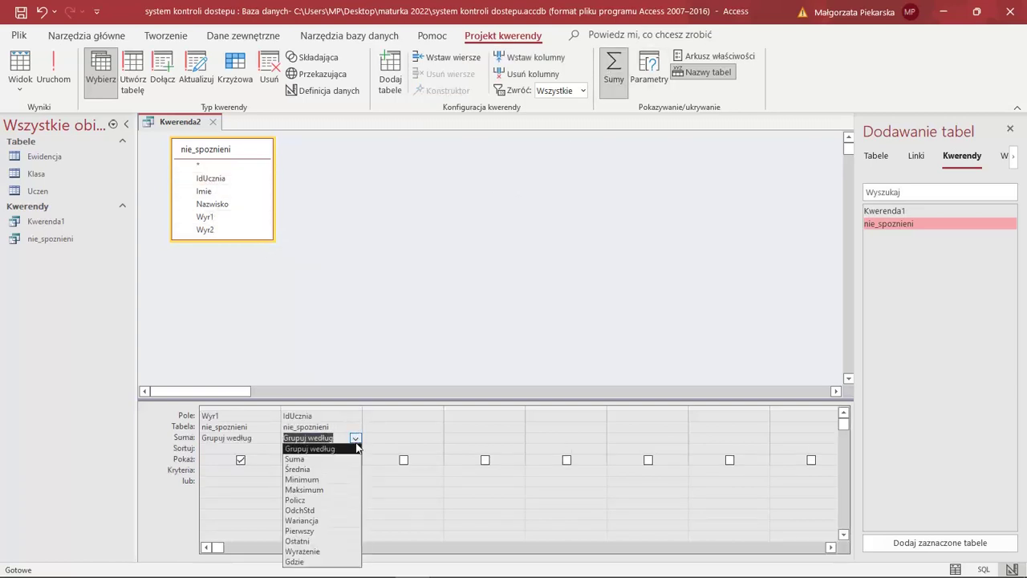
pyautogui.click(341, 506)
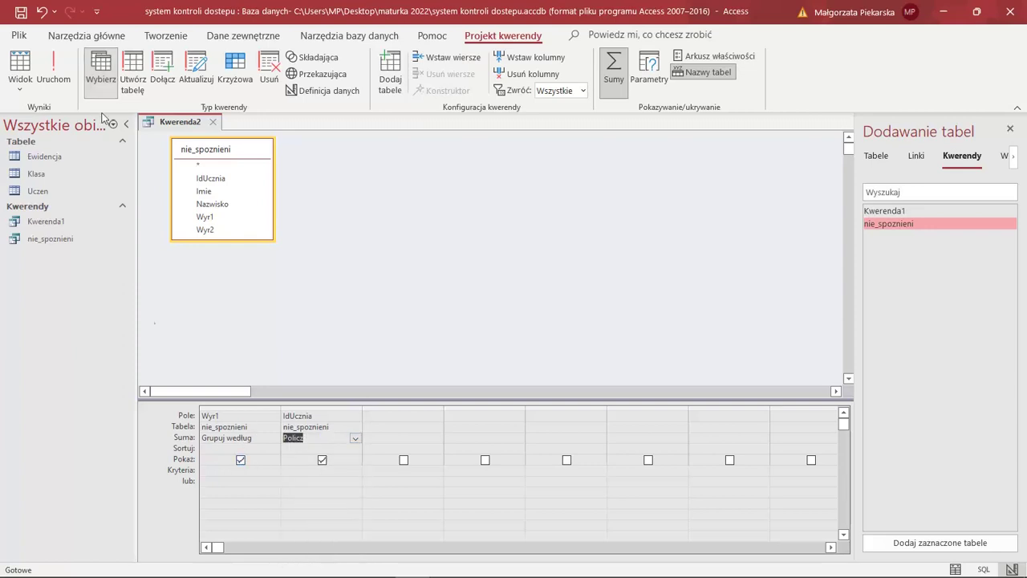
# Run the query, then close it and save it as Kwerenda2
pyautogui.click(53, 70)
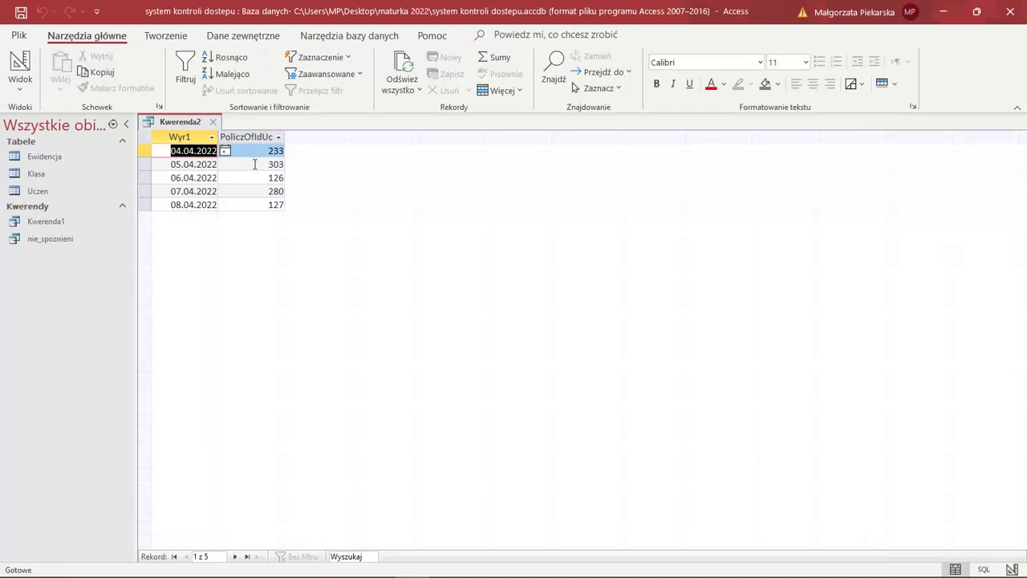
pyautogui.click(213, 121)
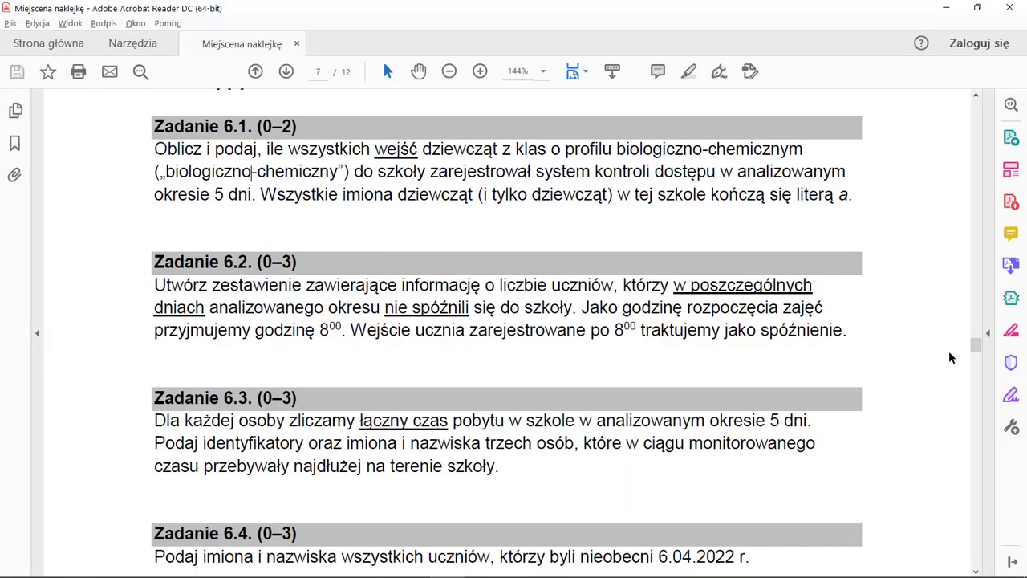
# Read tasks 6.3 and 6.4 in Acrobat Reader, then create a new Access design query with the Uczen and Ewidencja tables
pyautogui.moveTo(976, 347); pyautogui.dragTo(976, 353)
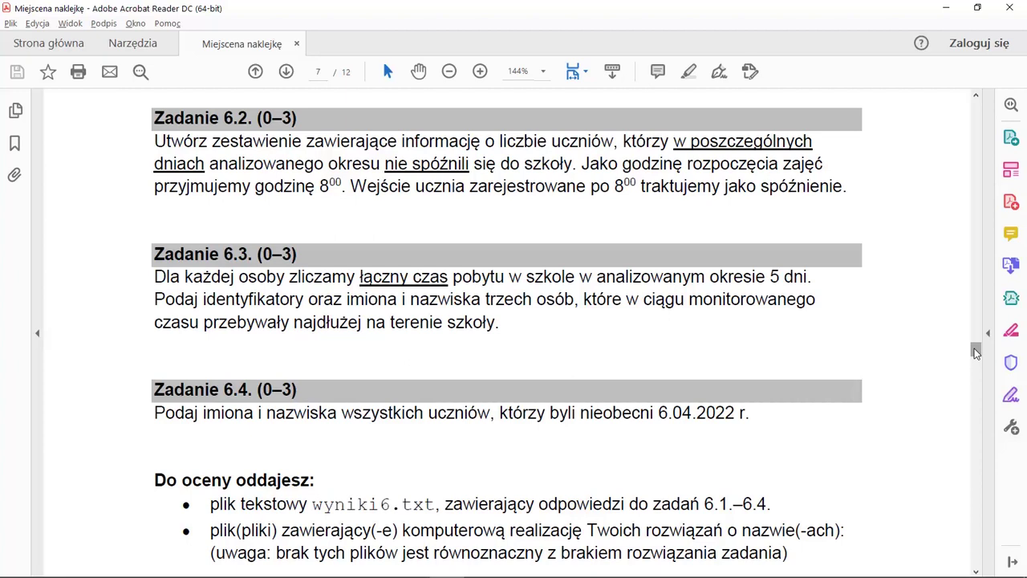
pyautogui.hotkey('alt', 'Tab')
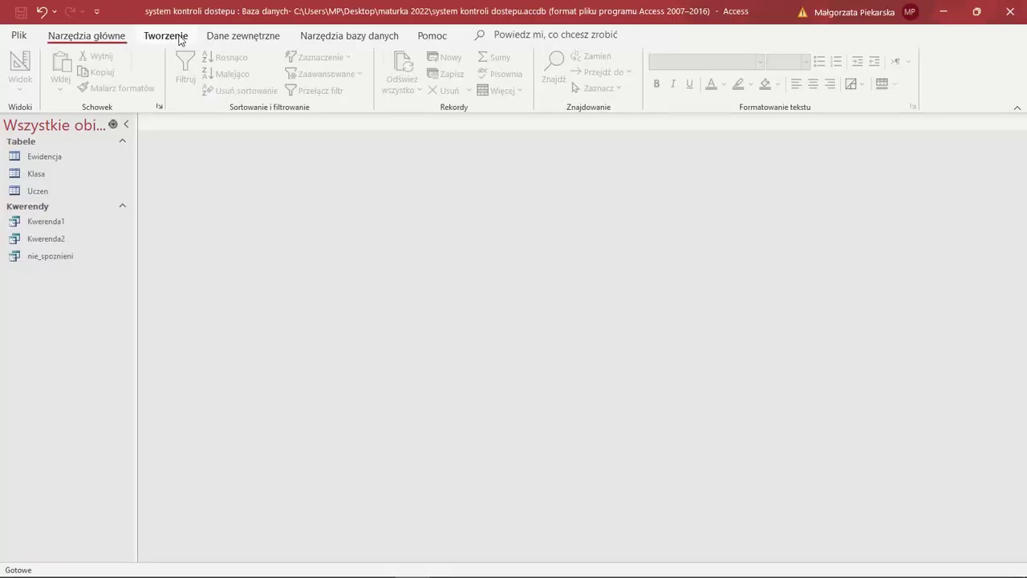
pyautogui.click(165, 36)
pyautogui.click(244, 73)
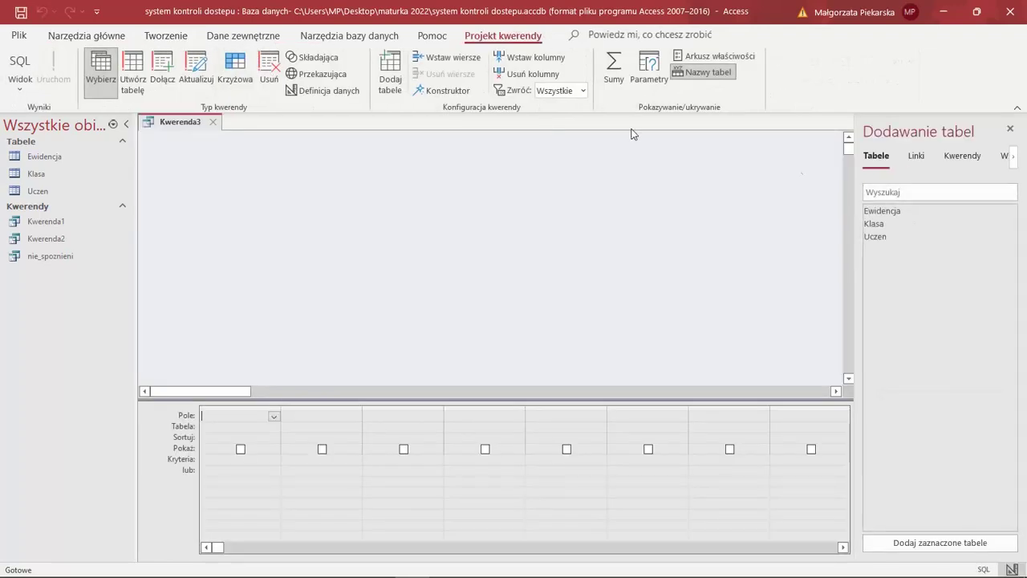
pyautogui.doubleClick(879, 237)
pyautogui.doubleClick(883, 211)
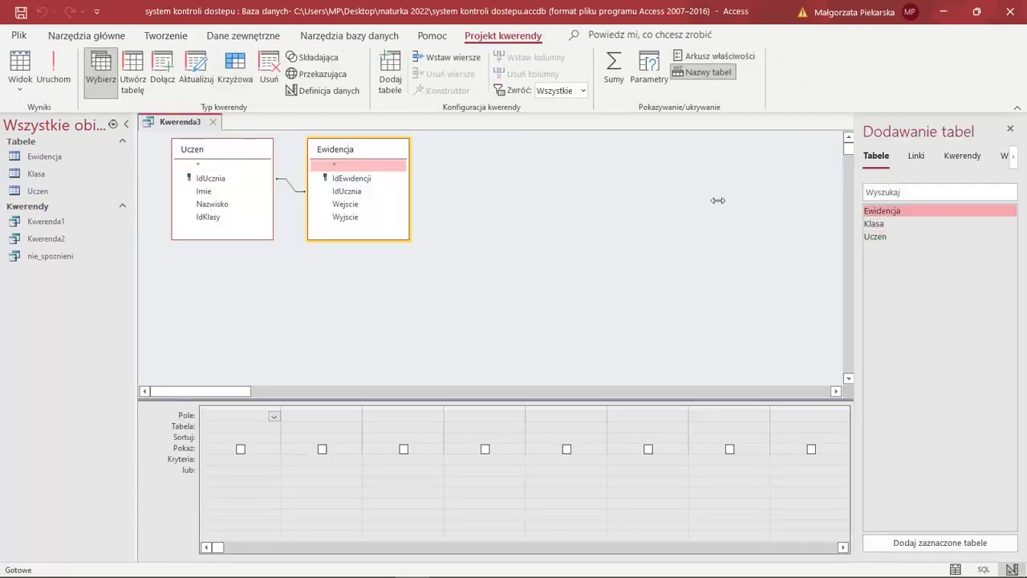
# Add the IdUcznia, Imie and Nazwisko fields from Uczen to the new query
pyautogui.doubleClick(211, 178)
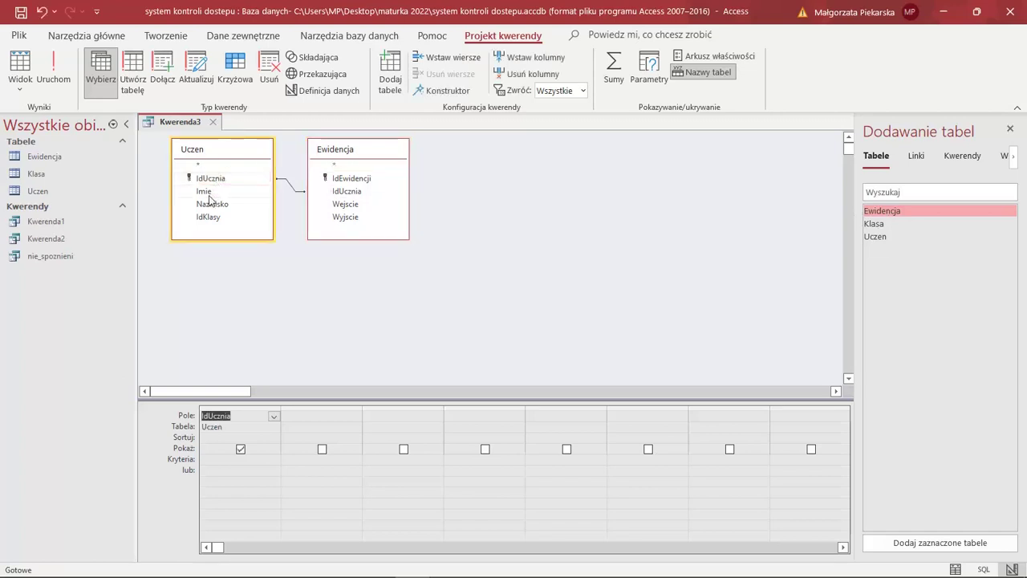
pyautogui.doubleClick(207, 192)
pyautogui.doubleClick(211, 204)
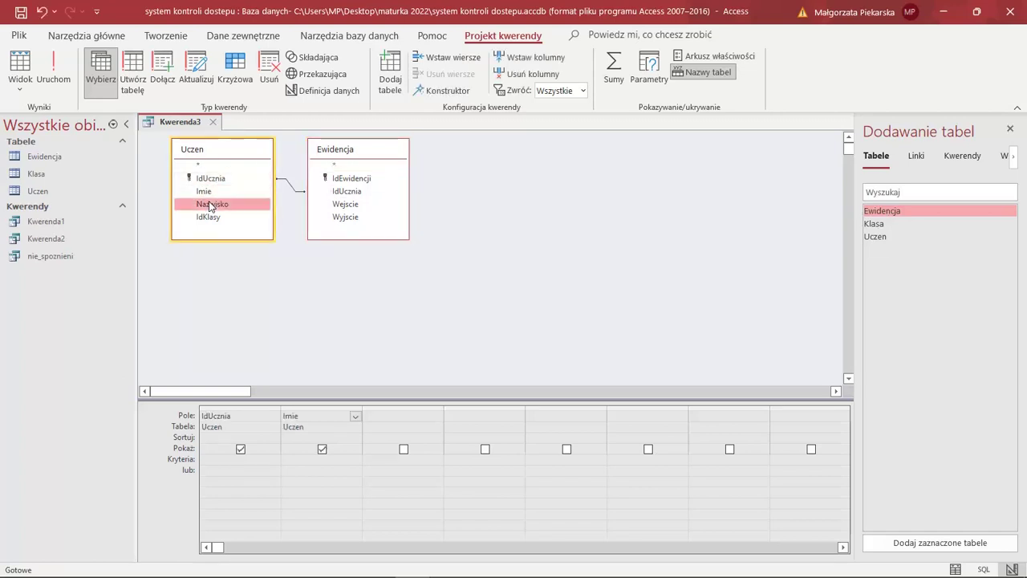
# Add Wyjscie from Ewidencja in a widened column and turn it into the expression Wyjscie-Wejscie
pyautogui.doubleClick(357, 217)
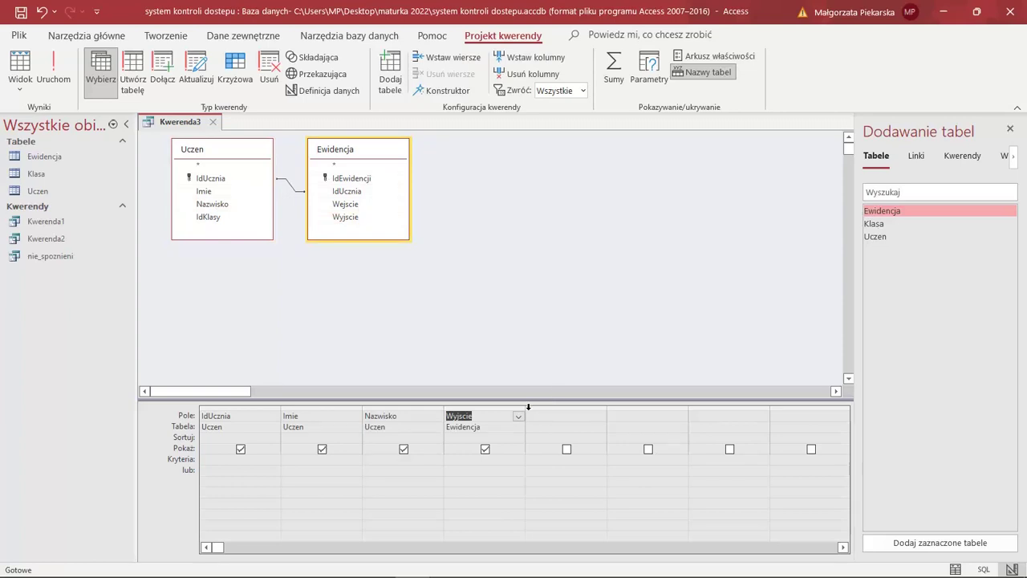
pyautogui.moveTo(527, 407); pyautogui.dragTo(600, 407)
pyautogui.click(493, 416)
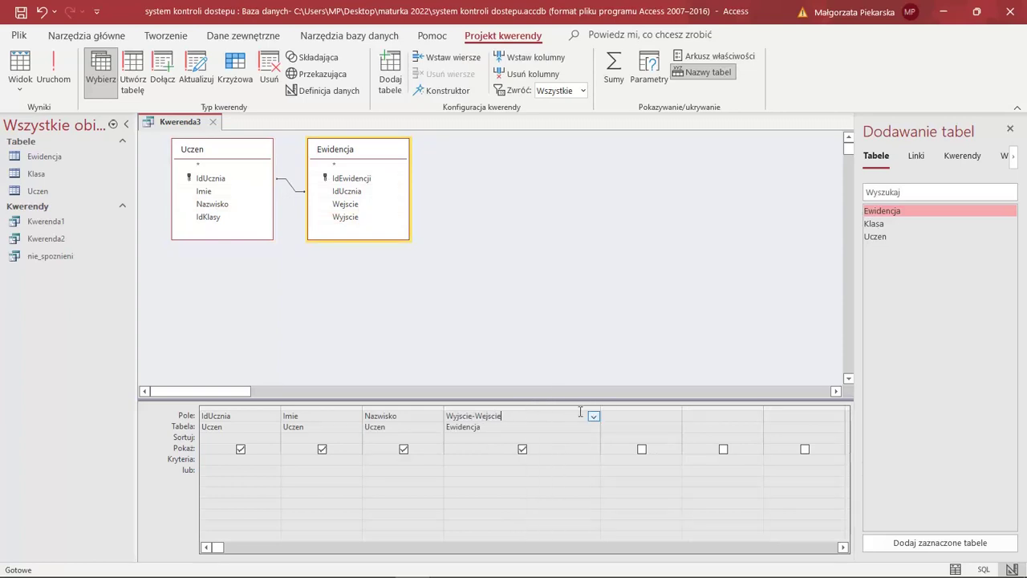
pyautogui.press('Tab')
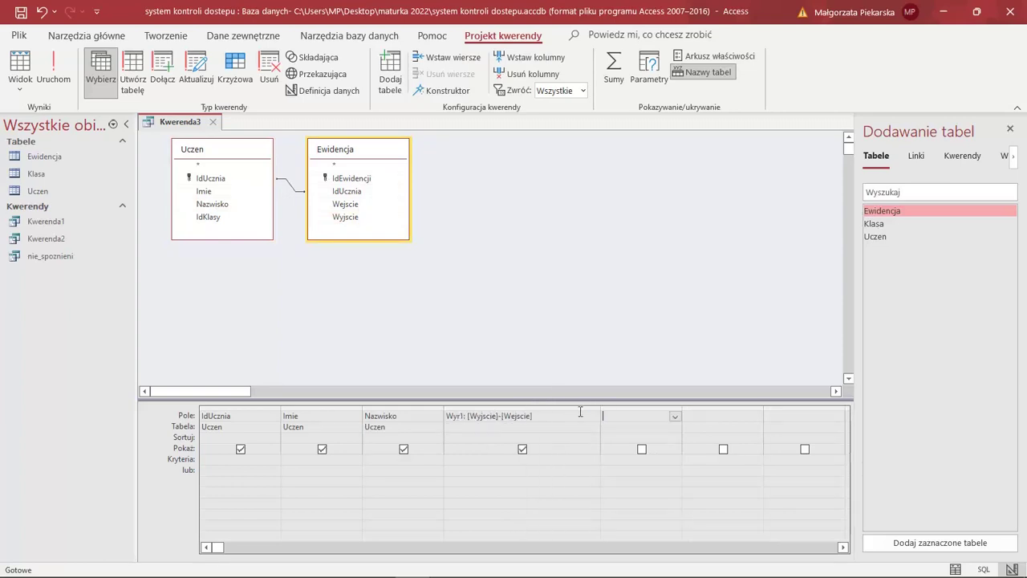
# Turn on totals, aggregate the Wyjscie-Wejscie expression with Suma, then run the query and widen the Wyr1 column in the results
pyautogui.click(614, 69)
pyautogui.click(579, 440)
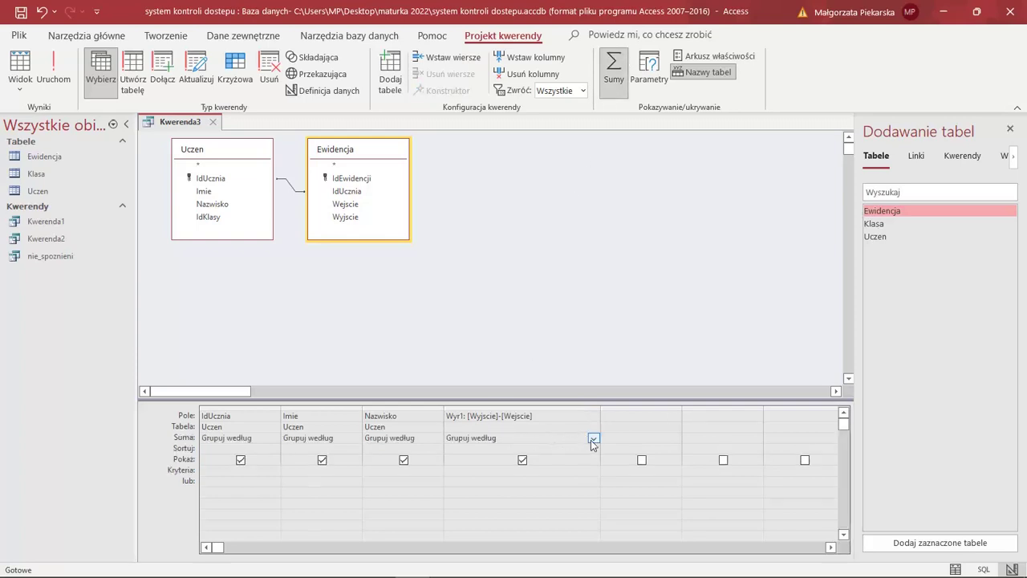
pyautogui.click(593, 438)
pyautogui.click(570, 459)
pyautogui.click(56, 70)
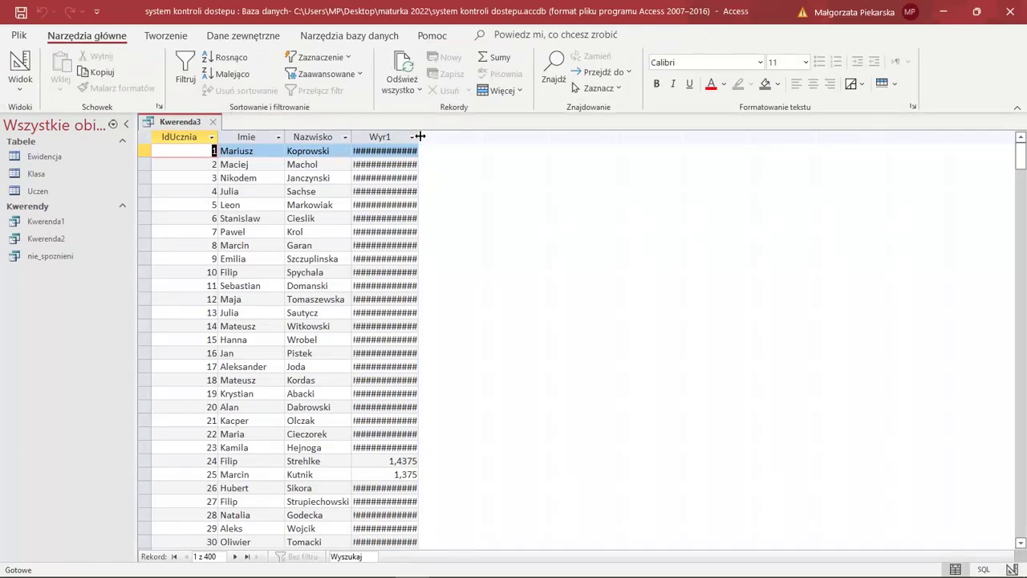
pyautogui.moveTo(417, 136); pyautogui.dragTo(514, 134)
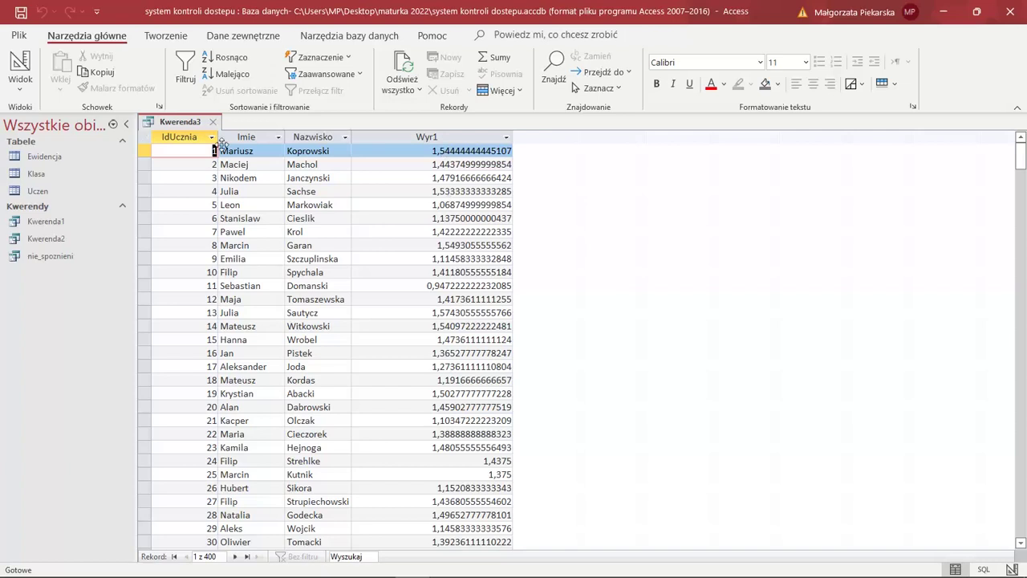
# Return to the query design, sort the summed Wyr1 expression descending (Malejąco) and run the query again
pyautogui.click(21, 90)
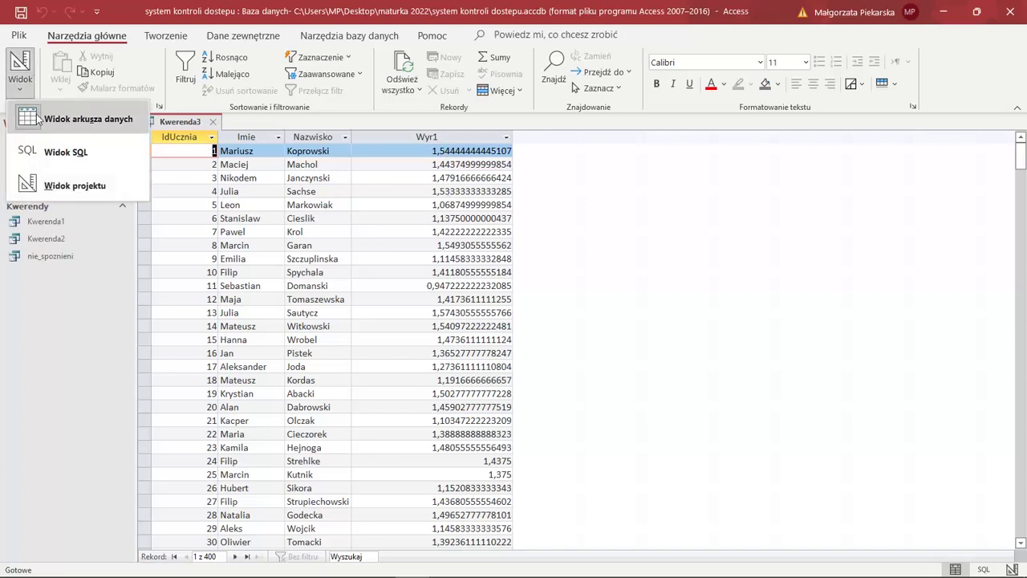
pyautogui.click(44, 187)
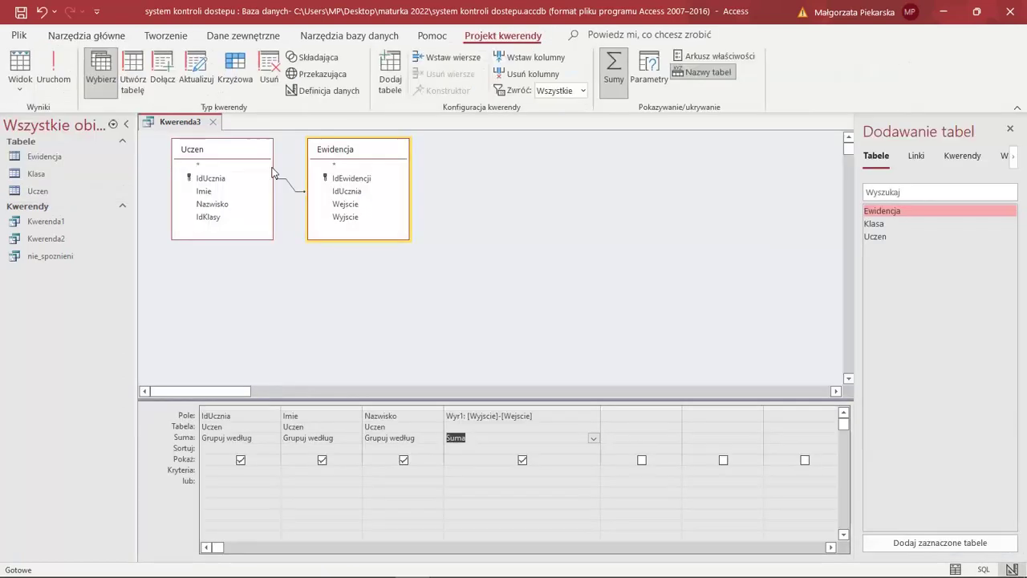
pyautogui.click(461, 447)
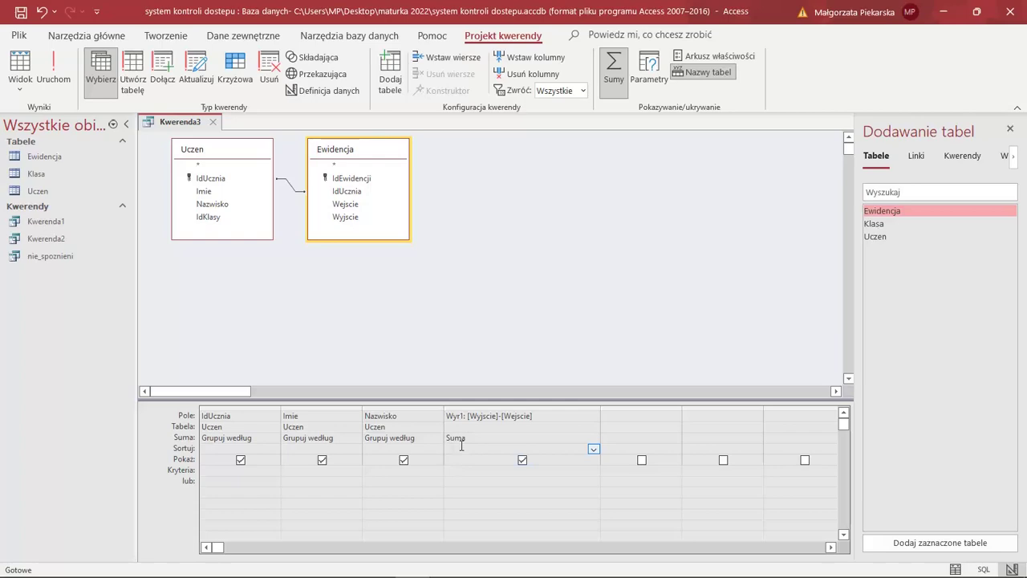
pyautogui.write('malejąco')
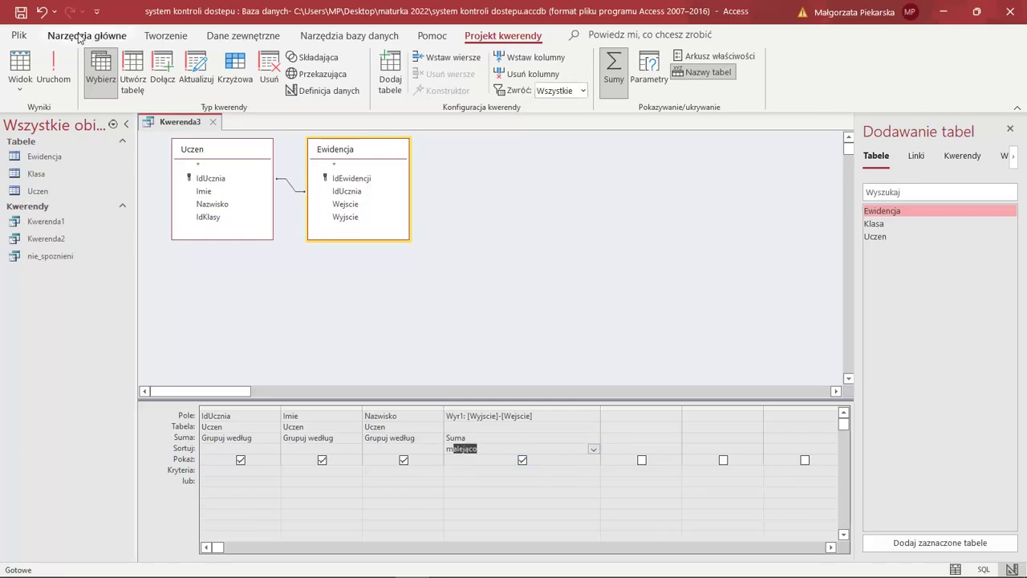
pyautogui.click(53, 57)
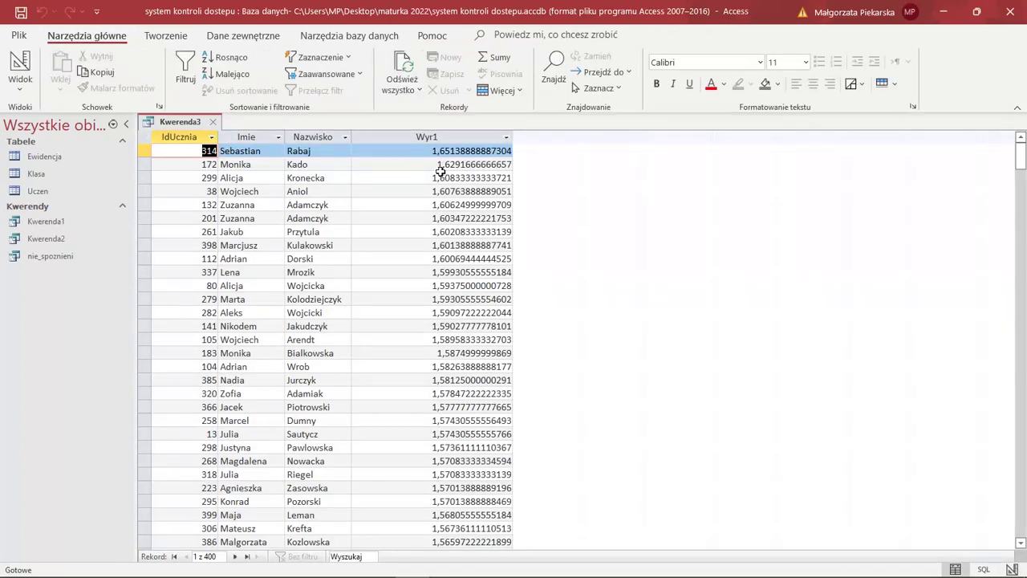
# Switch the sorted query results back to design view
pyautogui.click(20, 85)
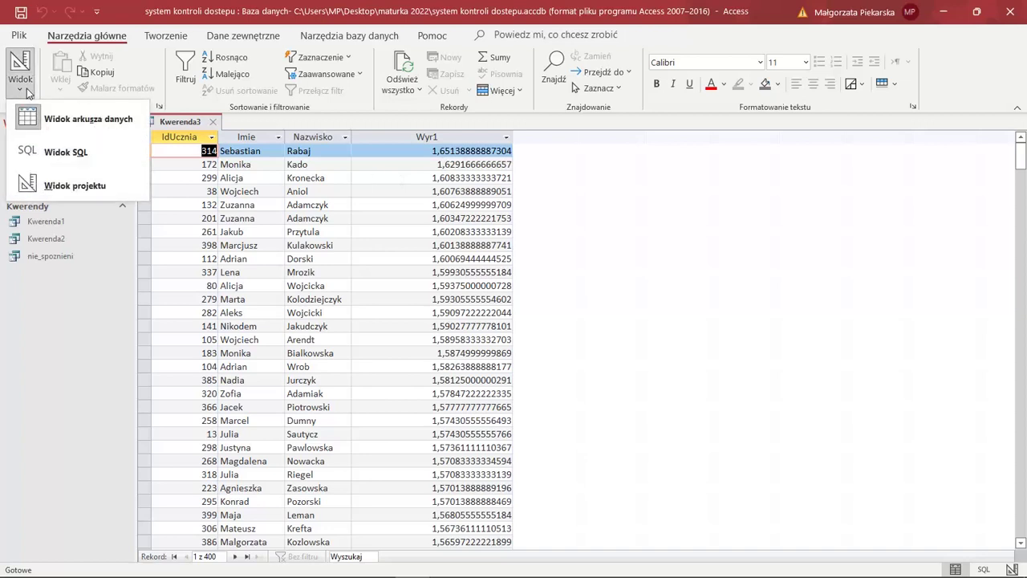